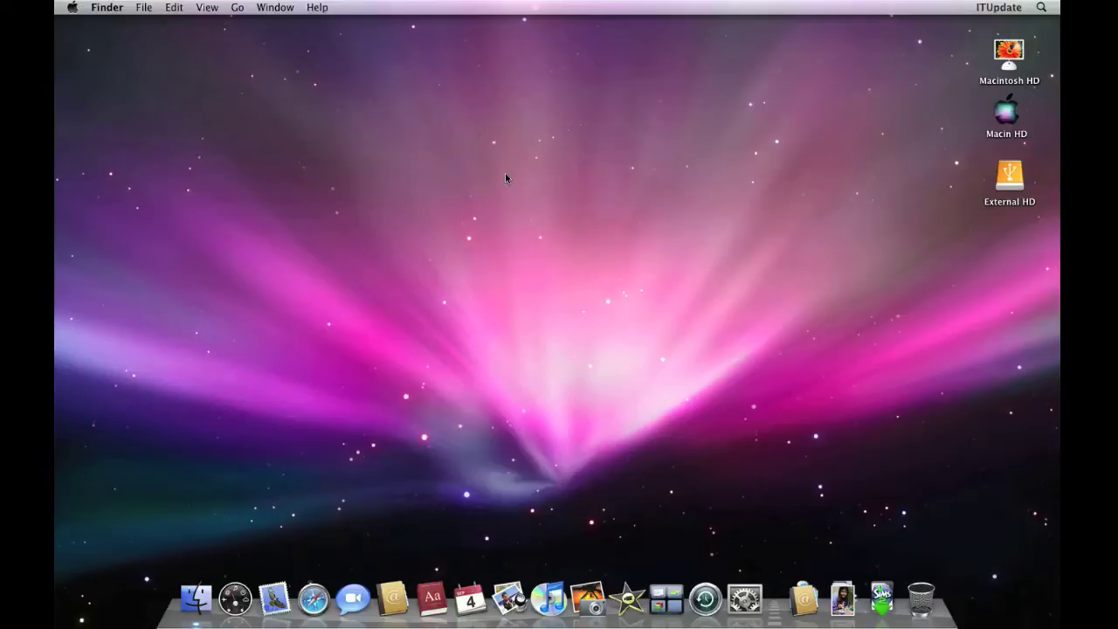
Open the Finder preferences and stop showing external disks and CDs, DVDs, and iPods on the Desktop.
{"action": "left_click", "coordinate": [106, 7]}
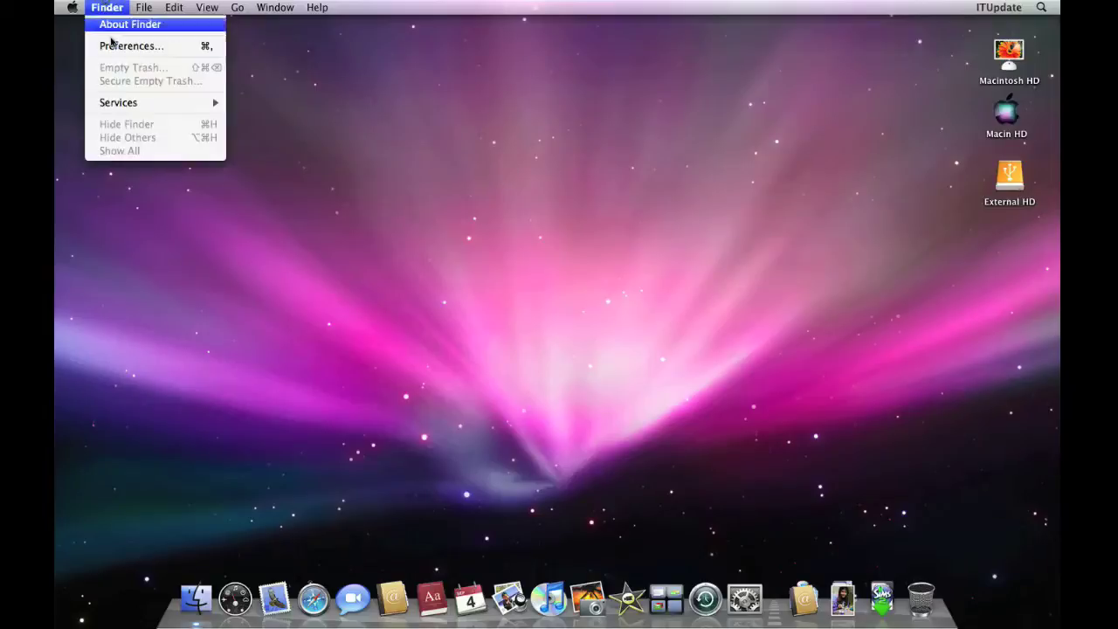
{"action": "left_click", "coordinate": [114, 43]}
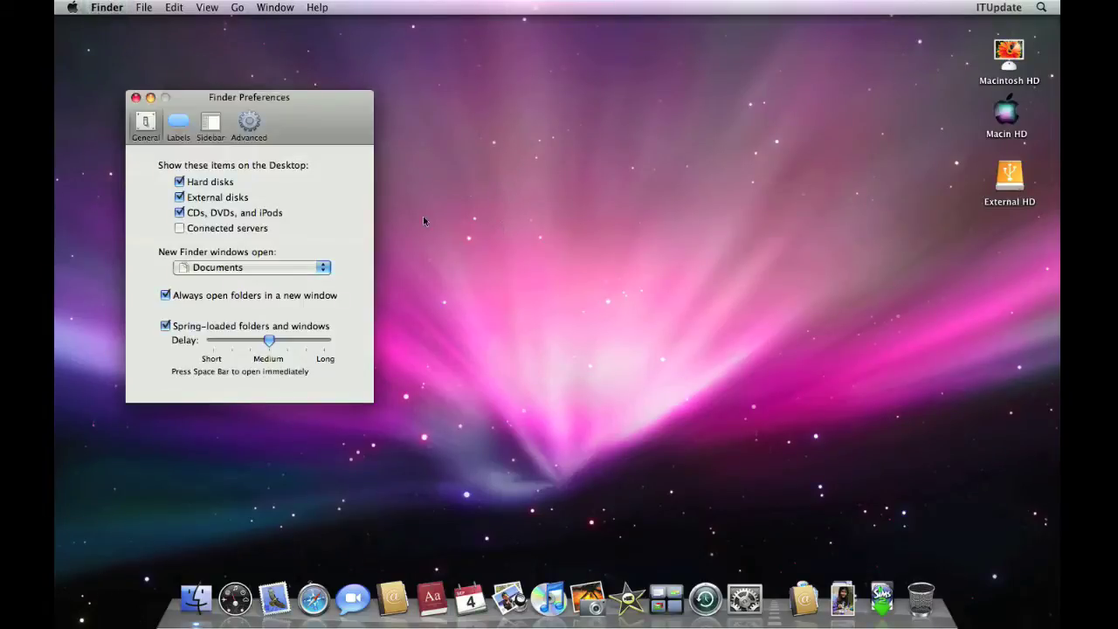
{"action": "left_click_drag", "start_coordinate": [317, 118], "coordinate": [539, 101]}
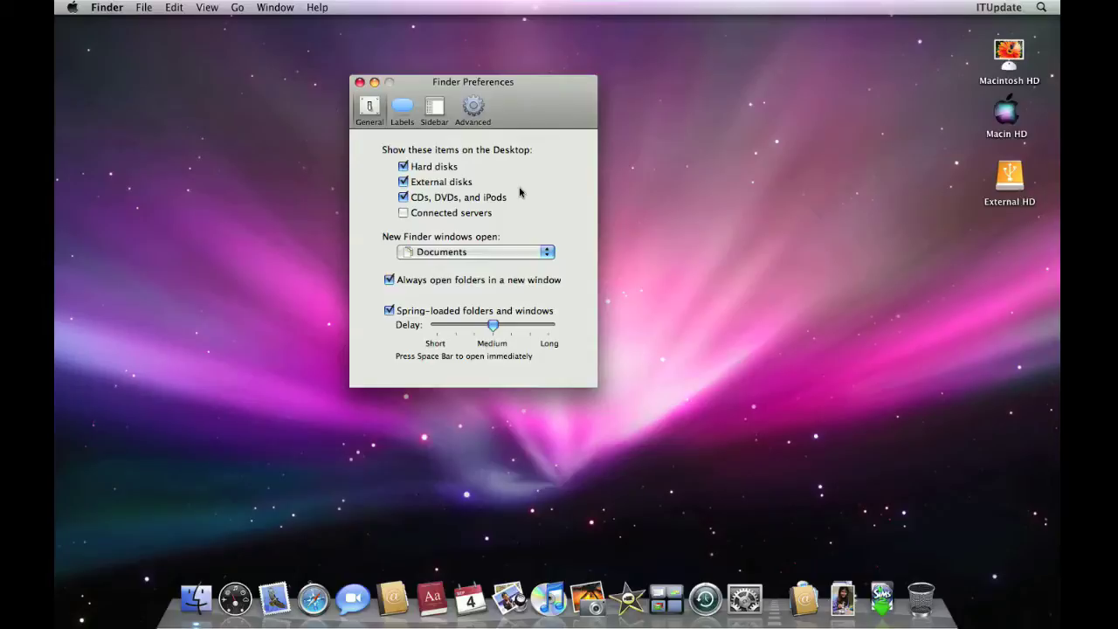
{"action": "left_click", "coordinate": [447, 184]}
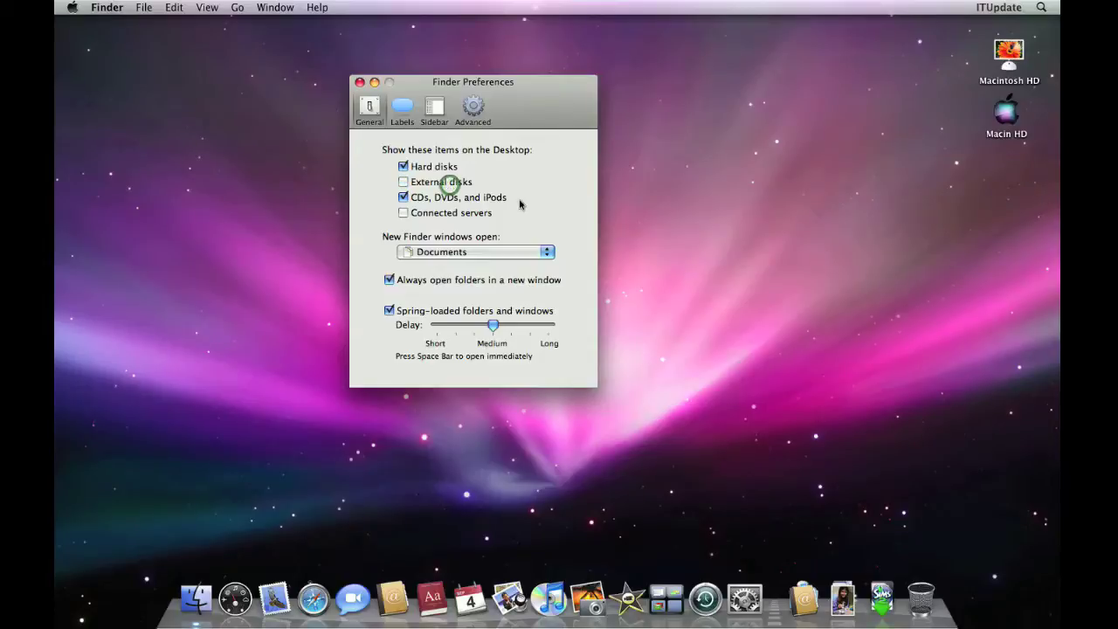
{"action": "left_click", "coordinate": [496, 200]}
{"action": "left_click_drag", "start_coordinate": [534, 96], "coordinate": [346, 134]}
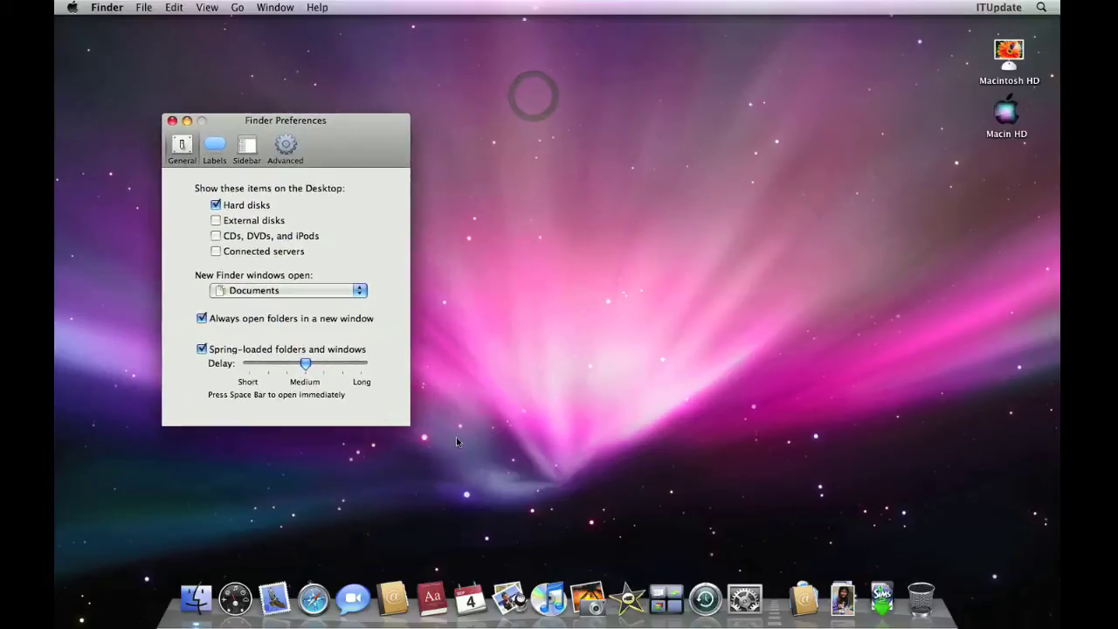
Open a new Finder window to check which folder it starts in, and close it.
{"action": "left_click", "coordinate": [195, 608]}
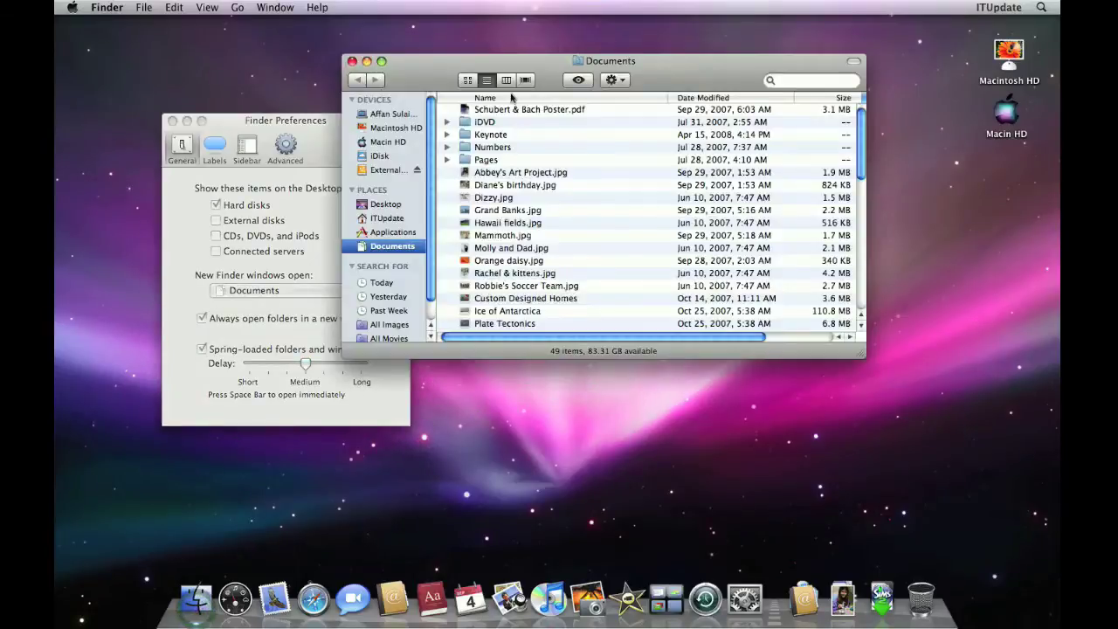
{"action": "left_click_drag", "start_coordinate": [668, 72], "coordinate": [814, 123]}
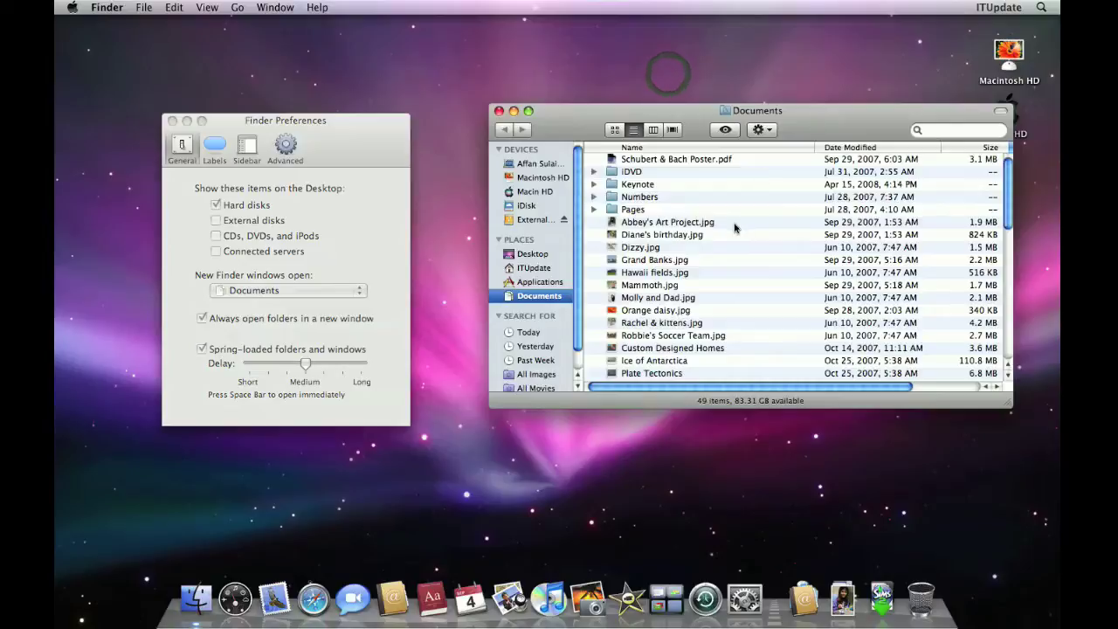
{"action": "left_click", "coordinate": [499, 111]}
Set new Finder windows to open Home and check the setting with a new window.
{"action": "left_click", "coordinate": [349, 292]}
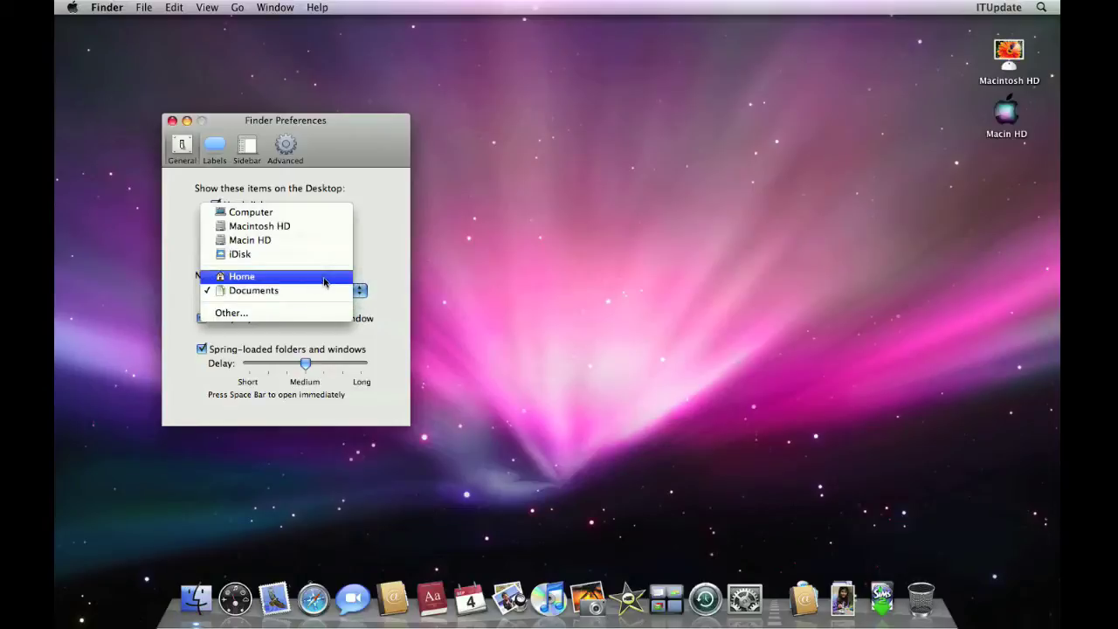
{"action": "left_click", "coordinate": [324, 276]}
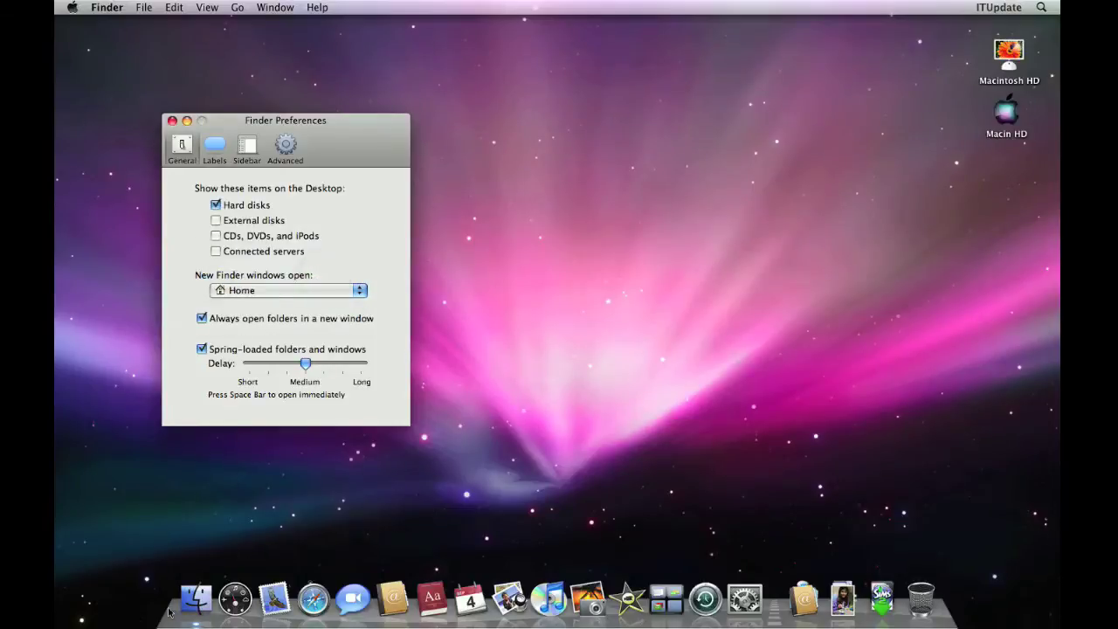
{"action": "left_click", "coordinate": [194, 599]}
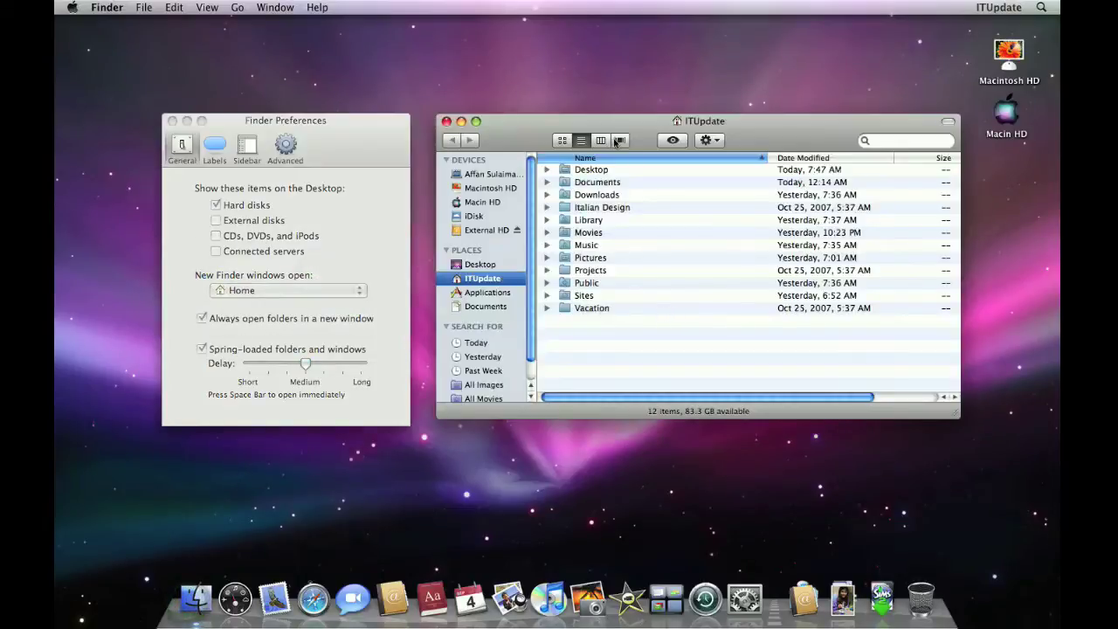
{"action": "left_click", "coordinate": [445, 120]}
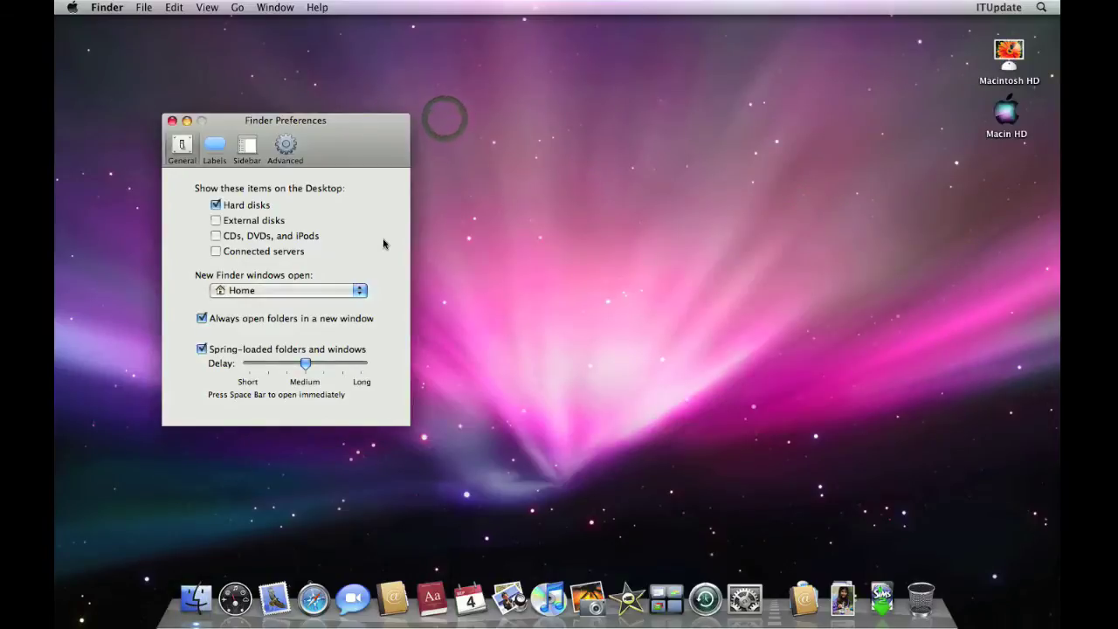
Turn off the option to always open folders in a new window.
{"action": "left_click", "coordinate": [411, 322]}
{"action": "left_click", "coordinate": [375, 330]}
{"action": "left_click", "coordinate": [357, 318]}
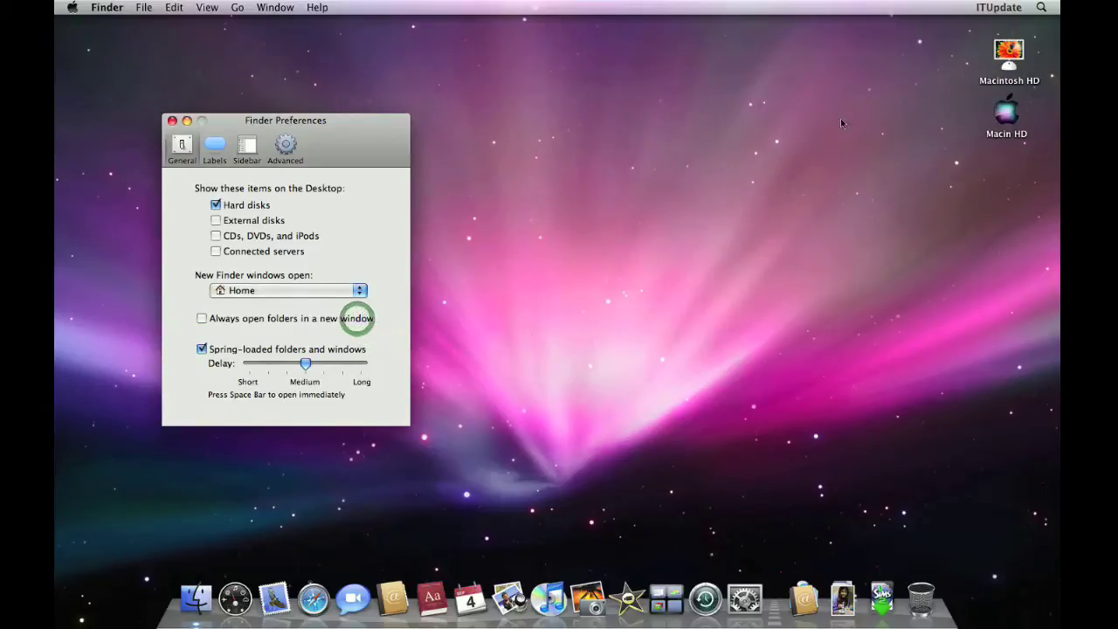
Open Macintosh HD, go to the home folder and show its contents as icons.
{"action": "double_click", "coordinate": [1006, 55]}
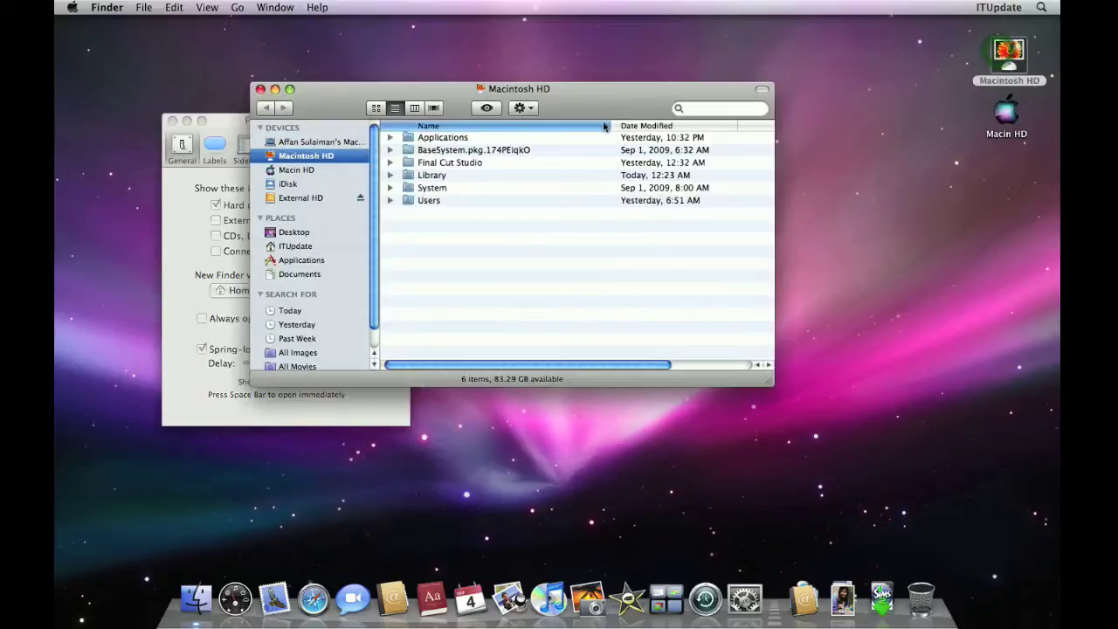
{"action": "left_click_drag", "start_coordinate": [595, 93], "coordinate": [779, 101]}
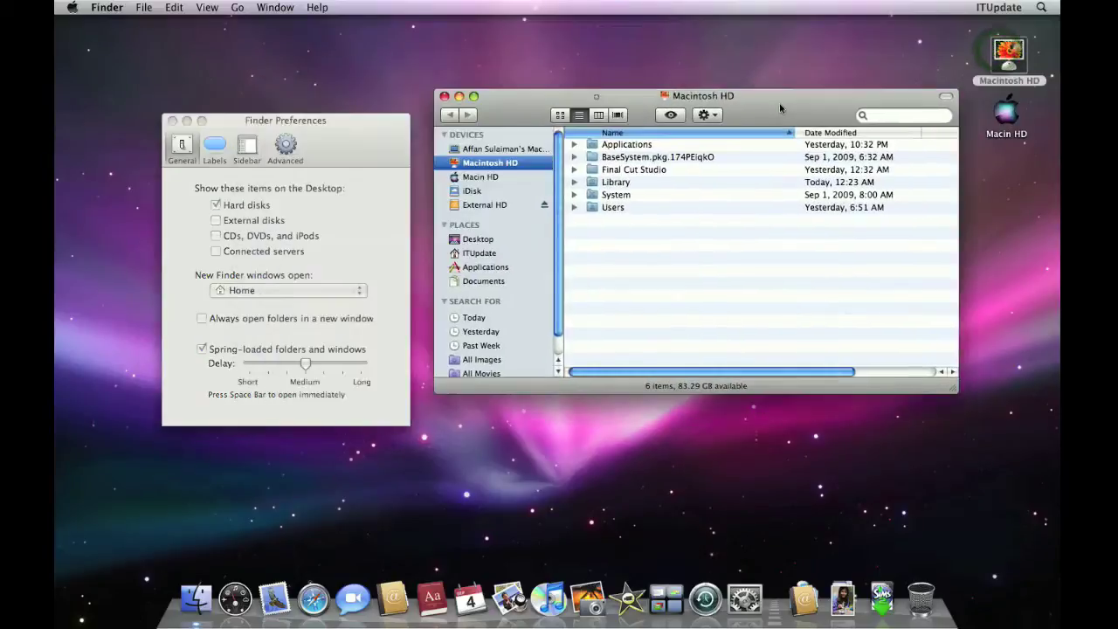
{"action": "left_click", "coordinate": [503, 253]}
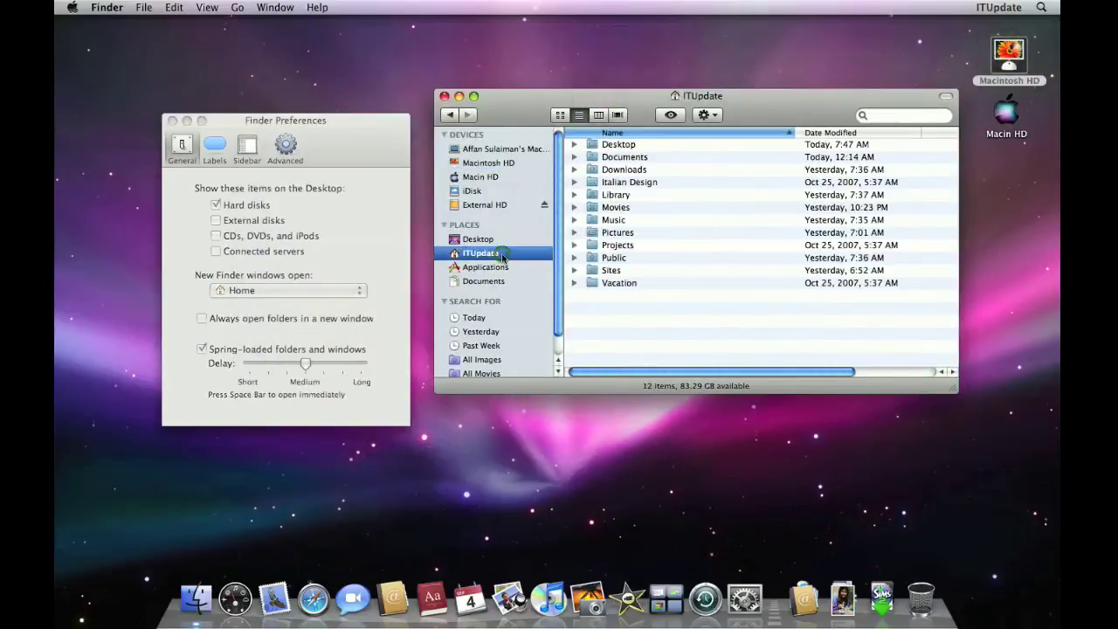
{"action": "left_click", "coordinate": [560, 114]}
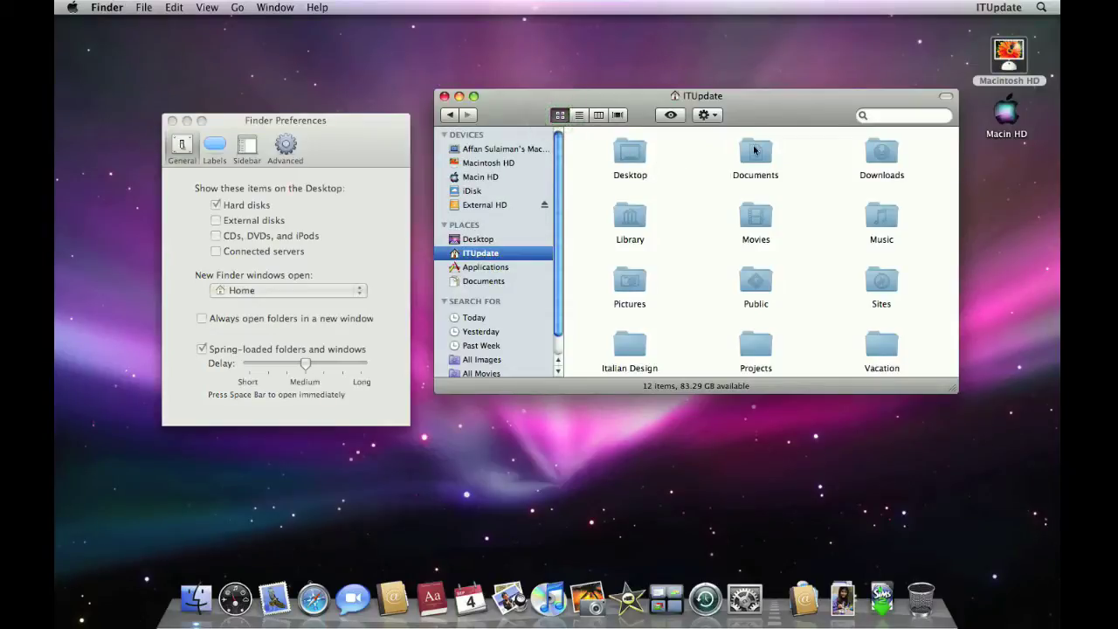
Test folder navigation within one window by opening the home folder's Desktop and Library folders, and close the window.
{"action": "left_click", "coordinate": [710, 186]}
{"action": "double_click", "coordinate": [637, 156]}
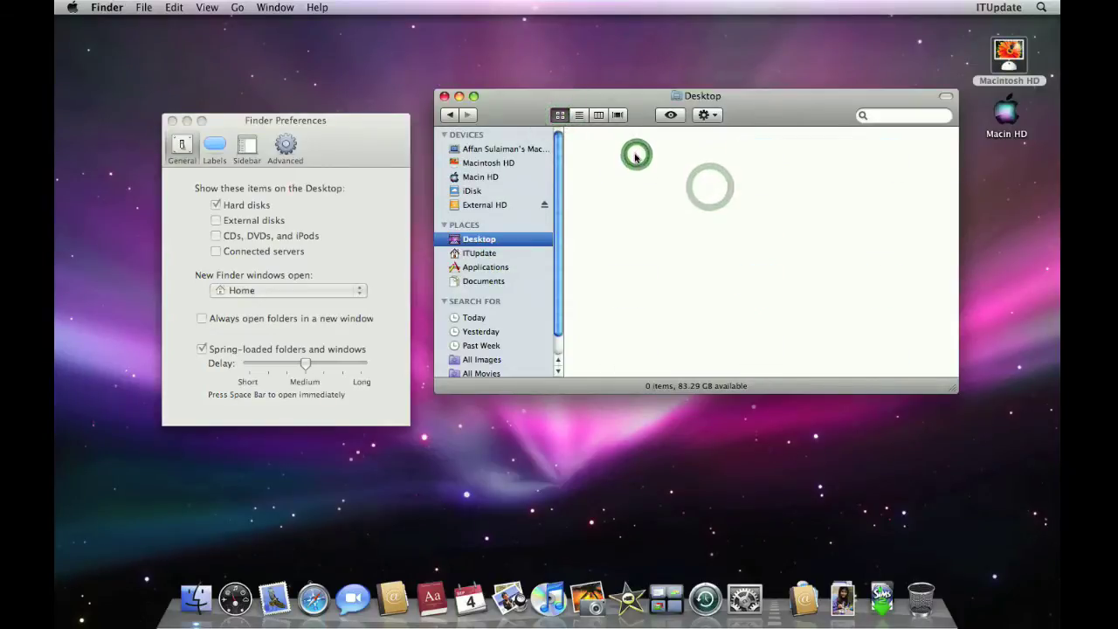
{"action": "left_click", "coordinate": [452, 115]}
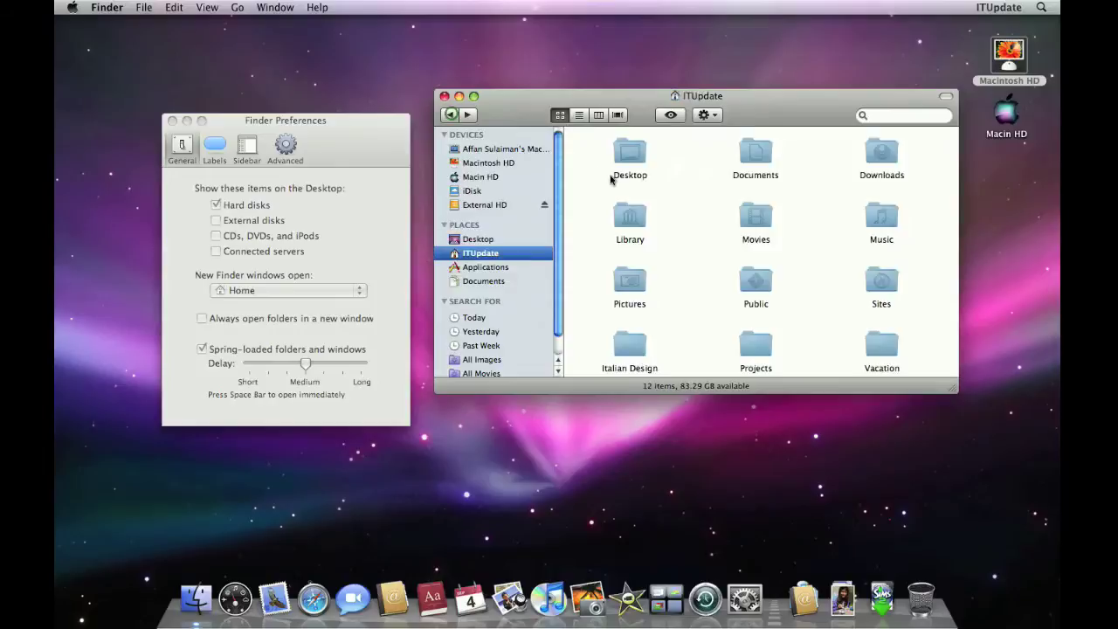
{"action": "double_click", "coordinate": [644, 214]}
{"action": "double_click", "coordinate": [622, 155]}
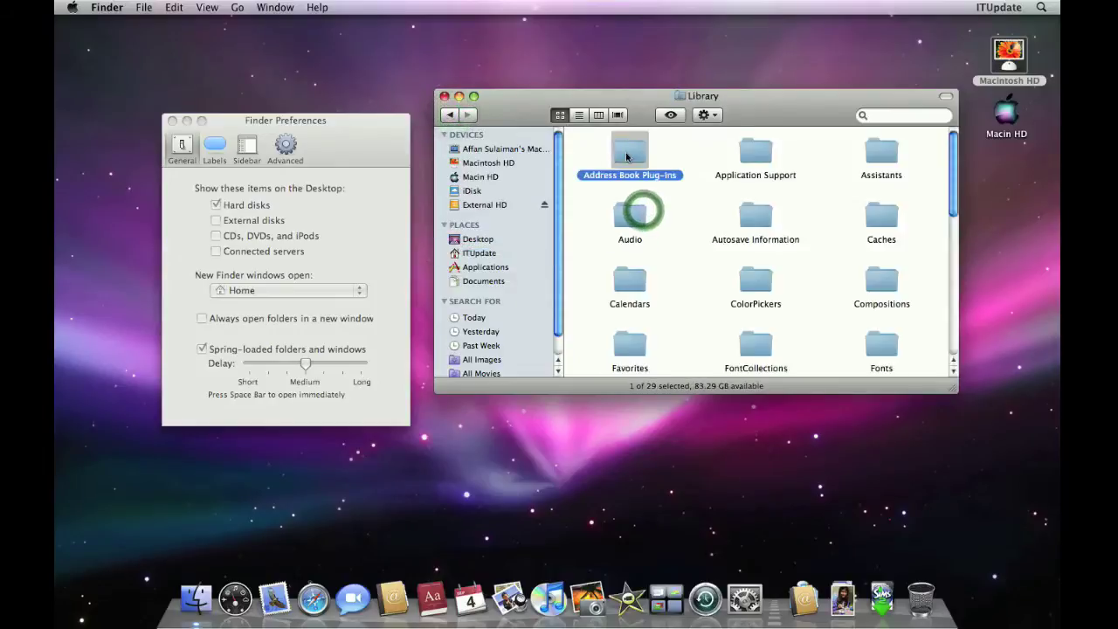
{"action": "left_click", "coordinate": [444, 96]}
Turn on always opening folders in a new window and test it with AppleScript and Example Scripts in Applications.
{"action": "left_click", "coordinate": [397, 166]}
{"action": "left_click", "coordinate": [294, 318]}
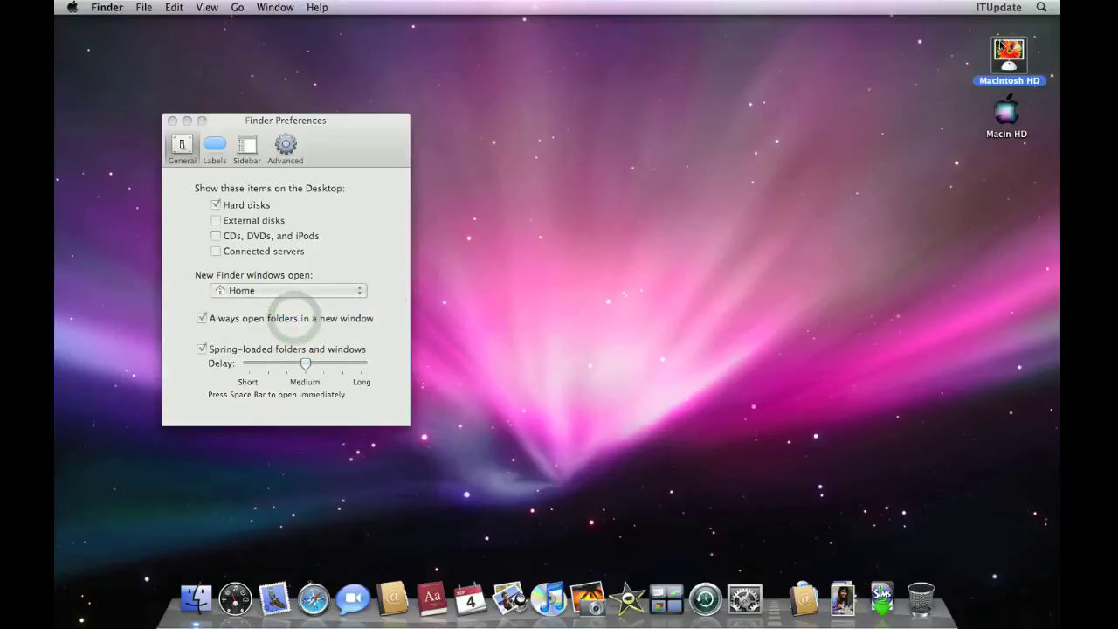
{"action": "double_click", "coordinate": [1006, 54]}
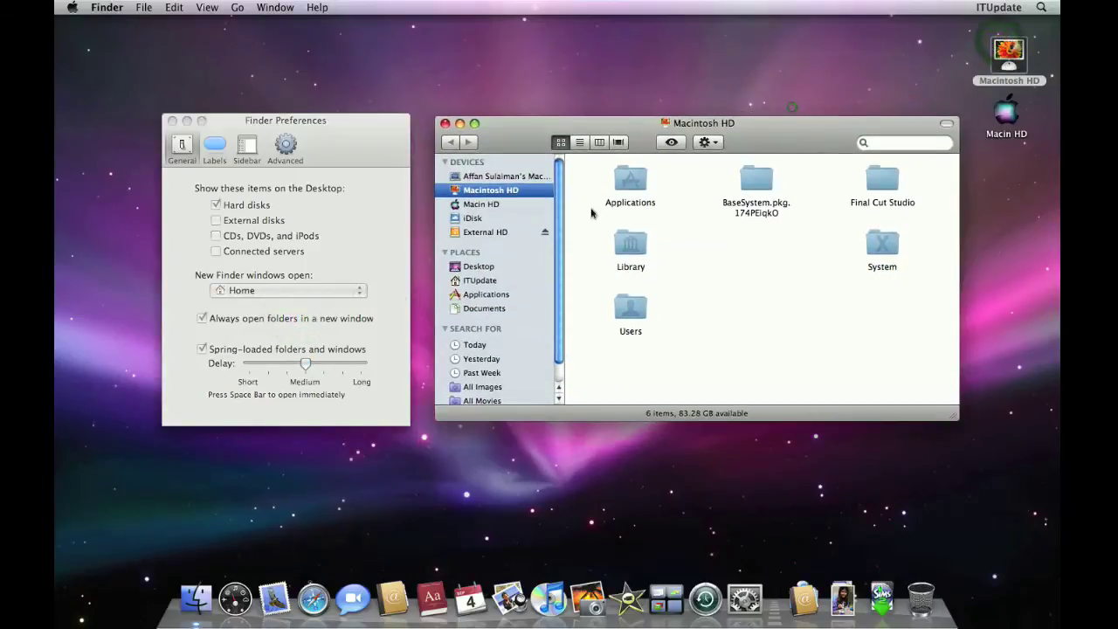
{"action": "left_click", "coordinate": [519, 293]}
{"action": "double_click", "coordinate": [759, 182]}
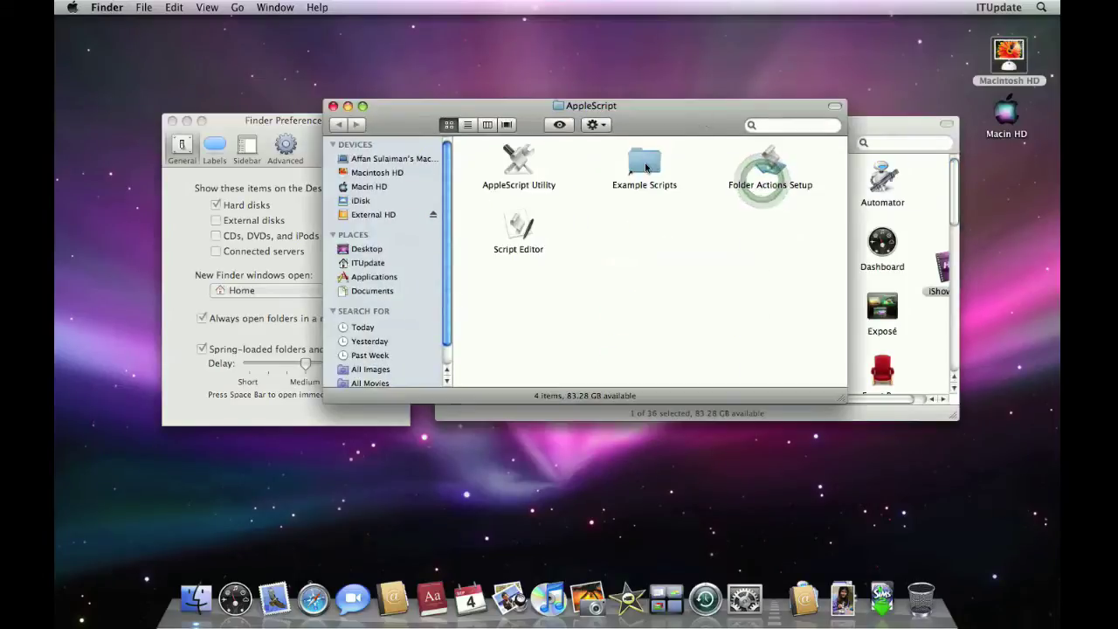
{"action": "left_click", "coordinate": [646, 166]}
{"action": "double_click", "coordinate": [647, 166]}
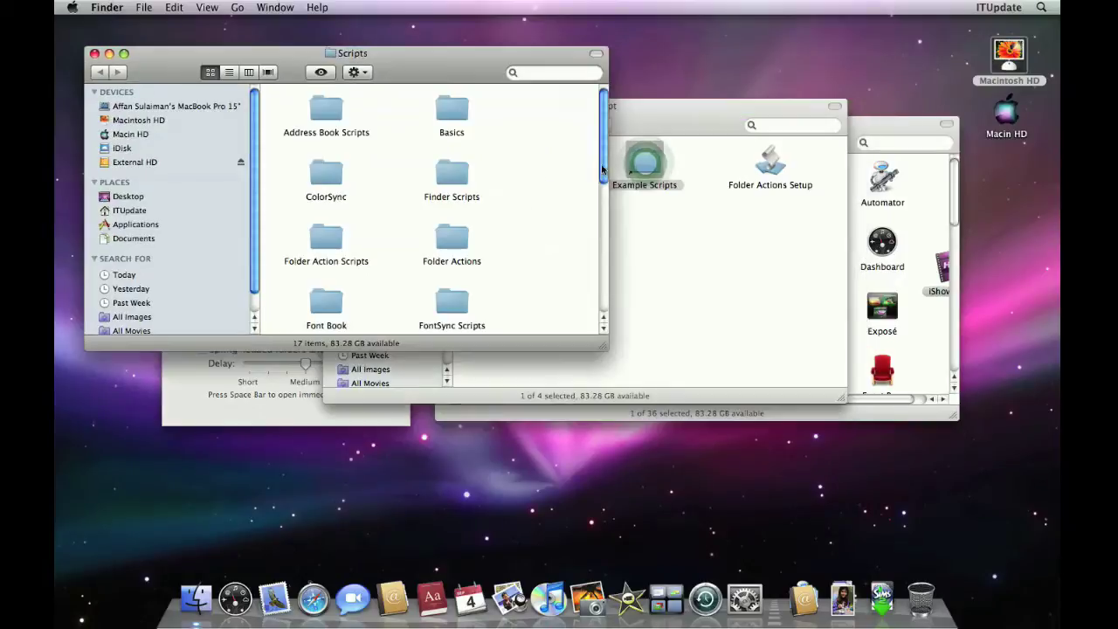
Close the Scripts, AppleScript and Applications windows and turn off always opening folders in a new window.
{"action": "left_click", "coordinate": [95, 54]}
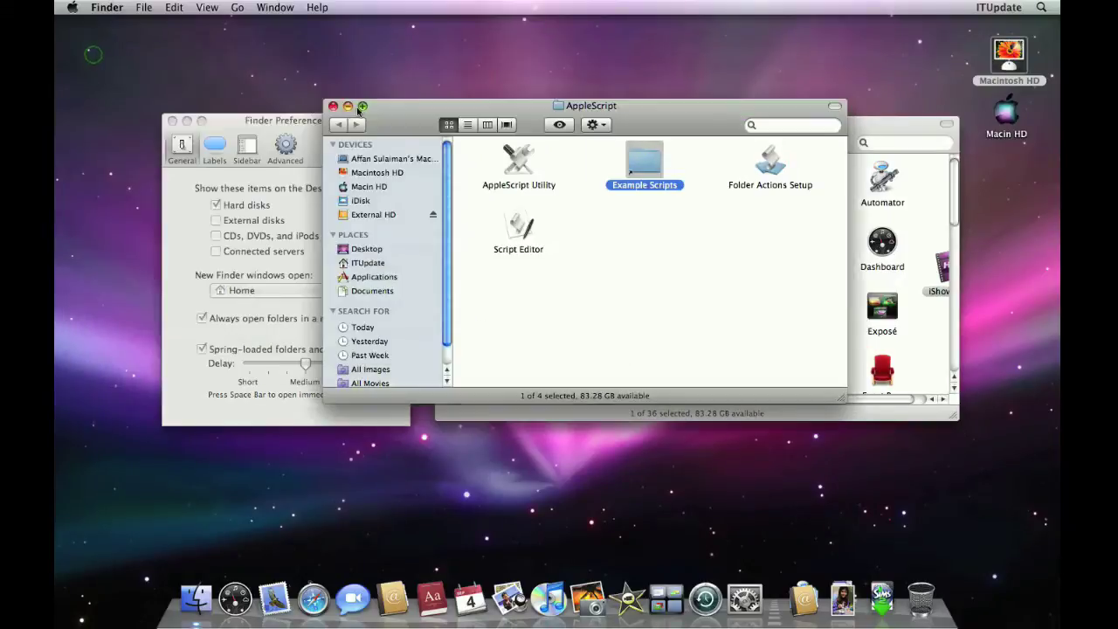
{"action": "left_click", "coordinate": [334, 105]}
{"action": "left_click", "coordinate": [444, 123]}
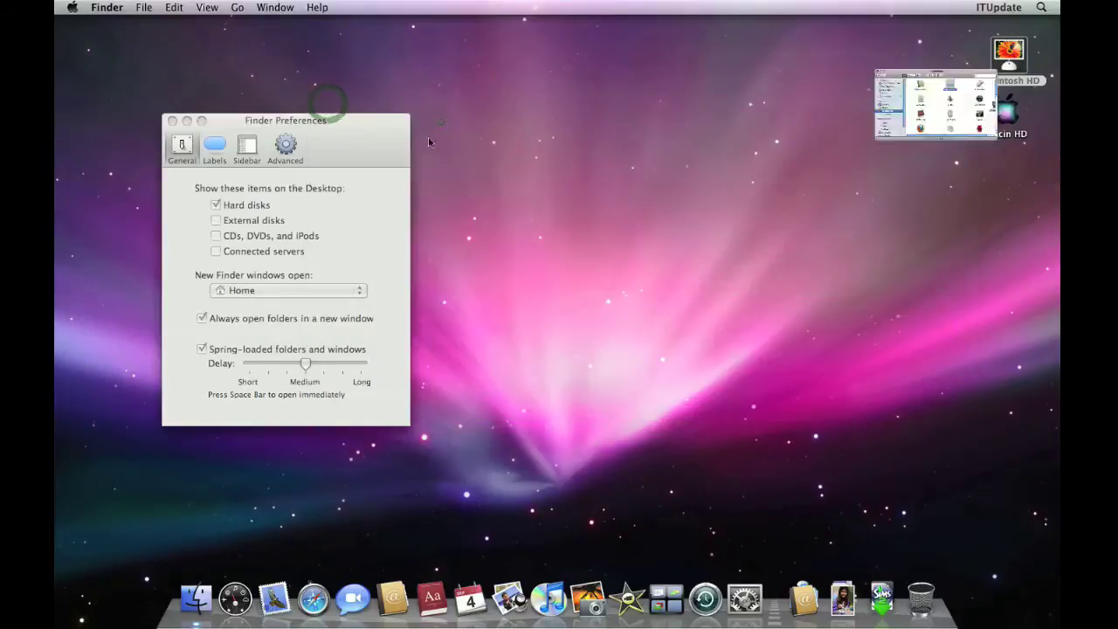
{"action": "left_click", "coordinate": [383, 231]}
{"action": "left_click", "coordinate": [343, 319]}
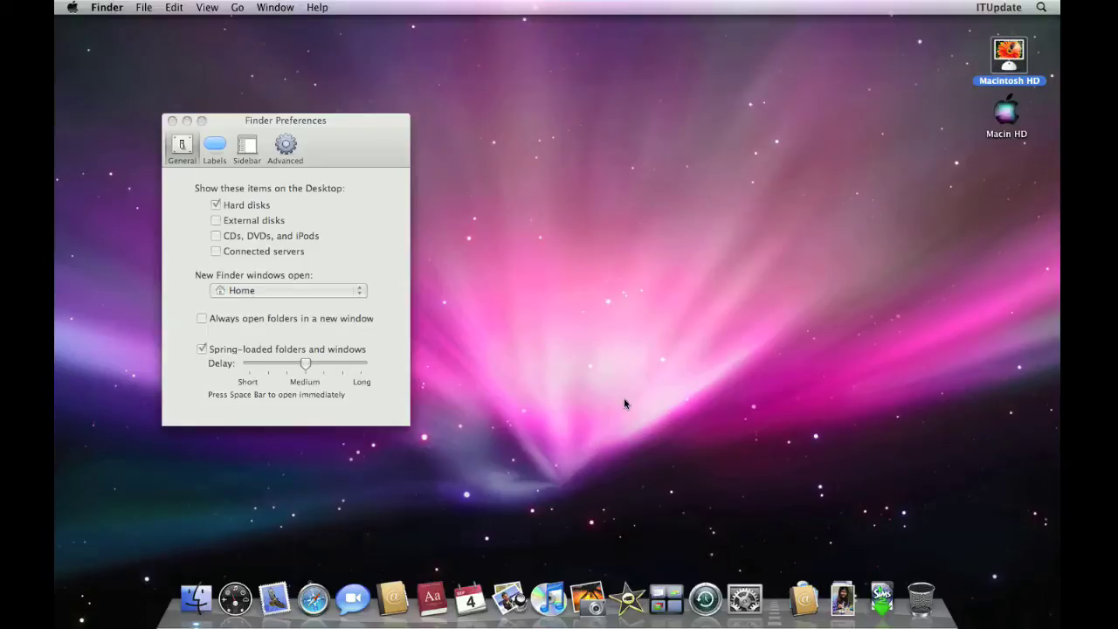
Move Abbey's Art Project.jpg from Documents into the Pictures folder using spring-loaded folders, and close the window.
{"action": "double_click", "coordinate": [1014, 52]}
{"action": "left_click_drag", "start_coordinate": [826, 145], "coordinate": [825, 129]}
{"action": "left_click", "coordinate": [736, 309]}
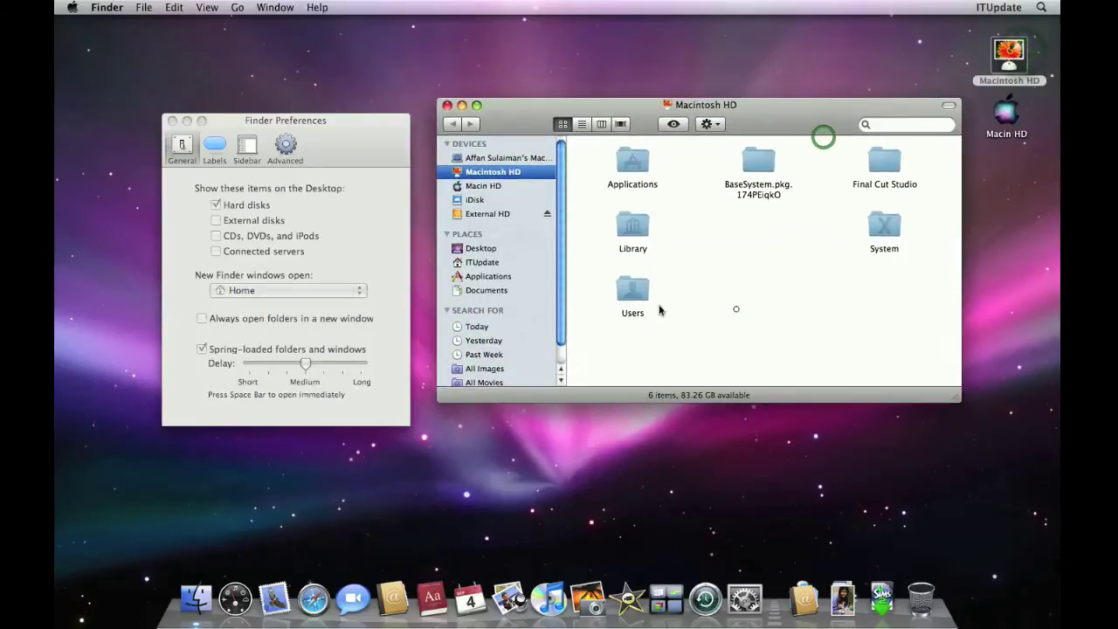
{"action": "left_click", "coordinate": [510, 277]}
{"action": "left_click", "coordinate": [507, 289]}
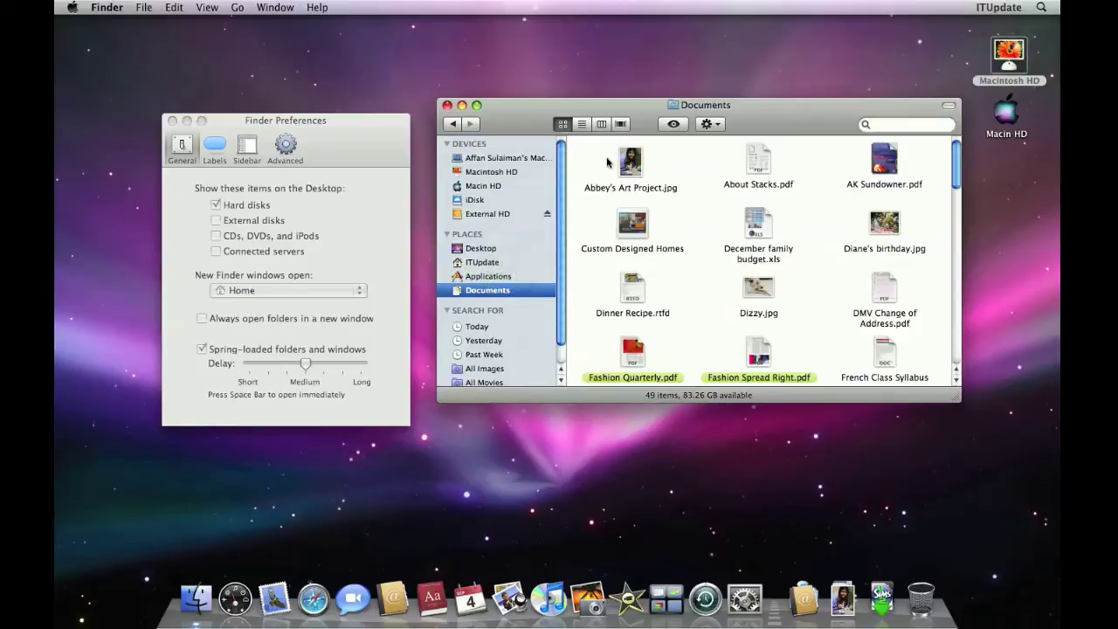
{"action": "left_click_drag", "start_coordinate": [631, 162], "coordinate": [640, 295]}
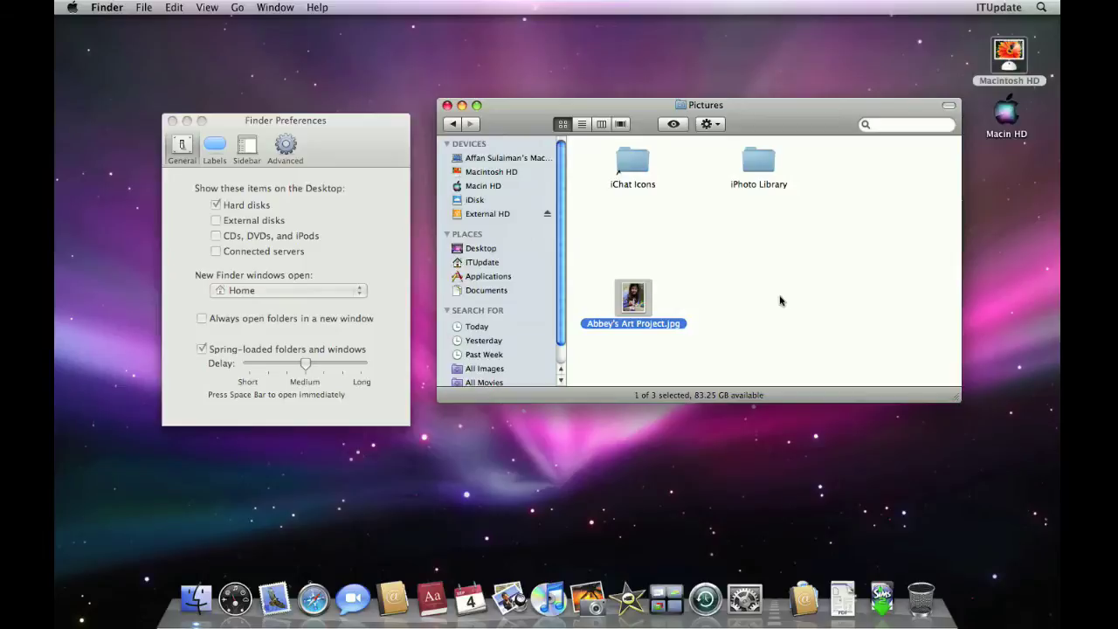
{"action": "left_click", "coordinate": [447, 105]}
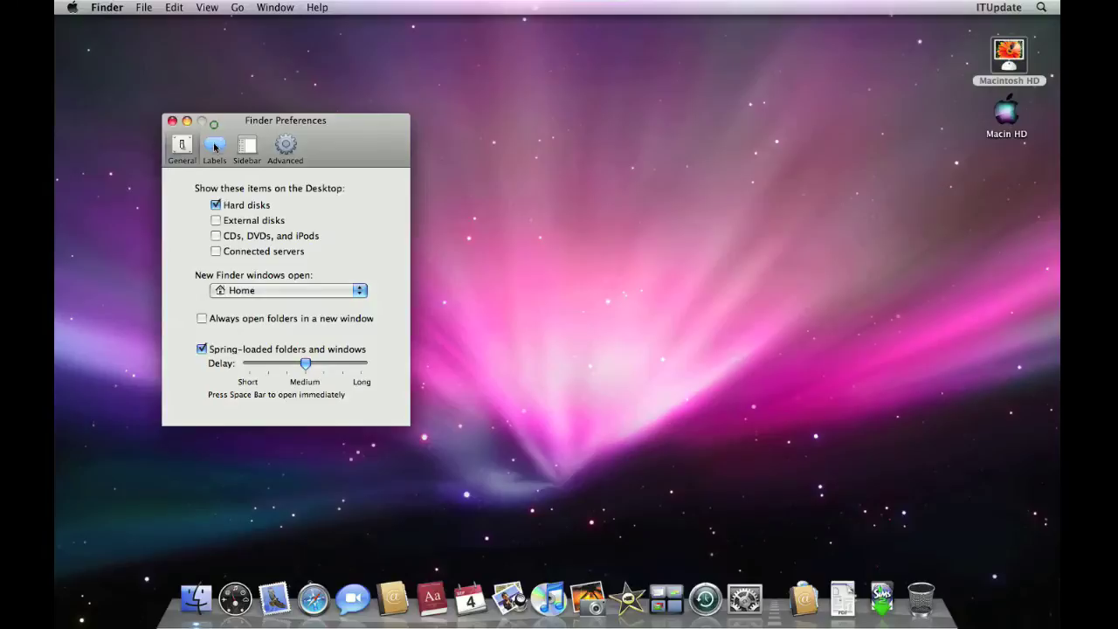
Open the Documents folder in a Finder window and rename the green label as Important in the preferences.
{"action": "left_click", "coordinate": [215, 145]}
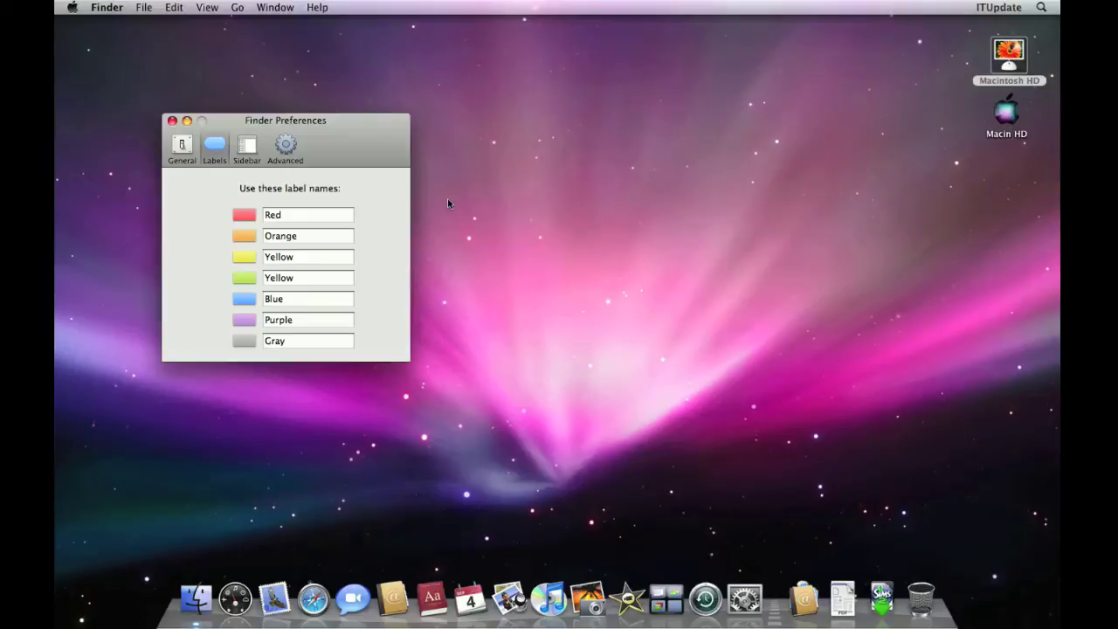
{"action": "key", "text": "super+n"}
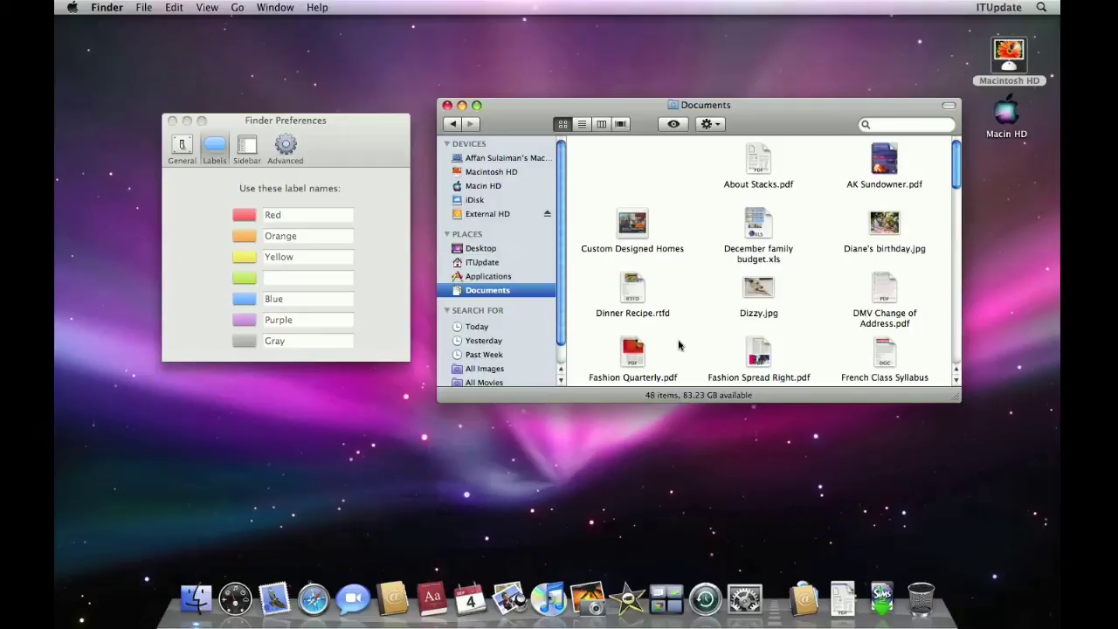
{"action": "left_click", "coordinate": [317, 279]}
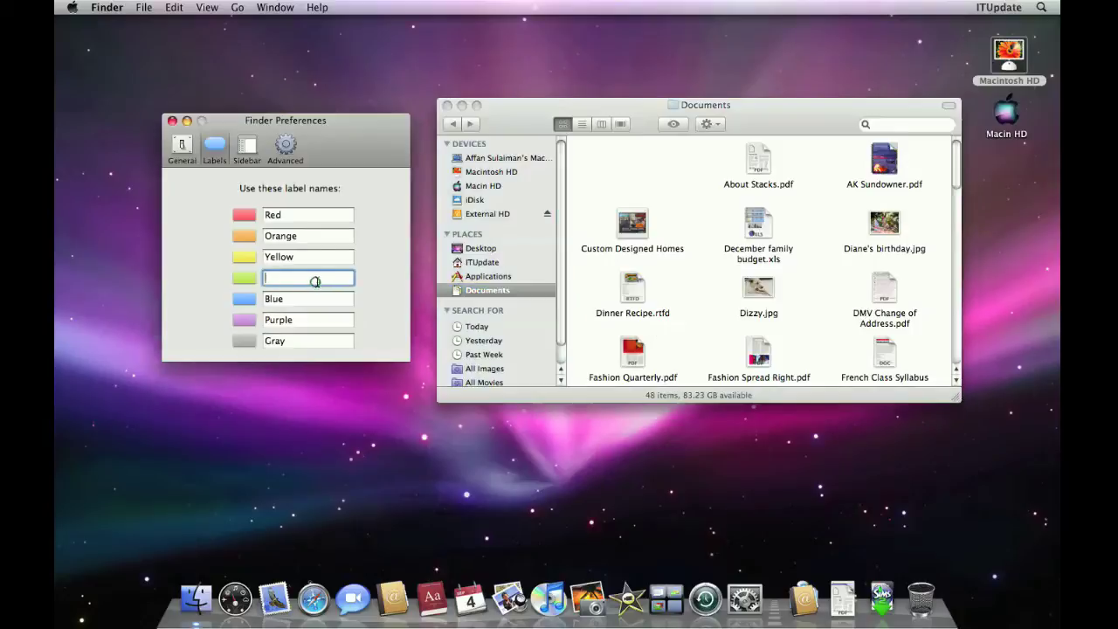
{"action": "left_click", "coordinate": [365, 278]}
{"action": "type", "text": "Important"}
{"action": "left_click", "coordinate": [405, 147]}
Apply the green Important label to Fashion Quarterly.pdf and Fashion Spread Right.pdf in the Documents folder.
{"action": "left_click", "coordinate": [644, 178]}
{"action": "left_click", "coordinate": [671, 312]}
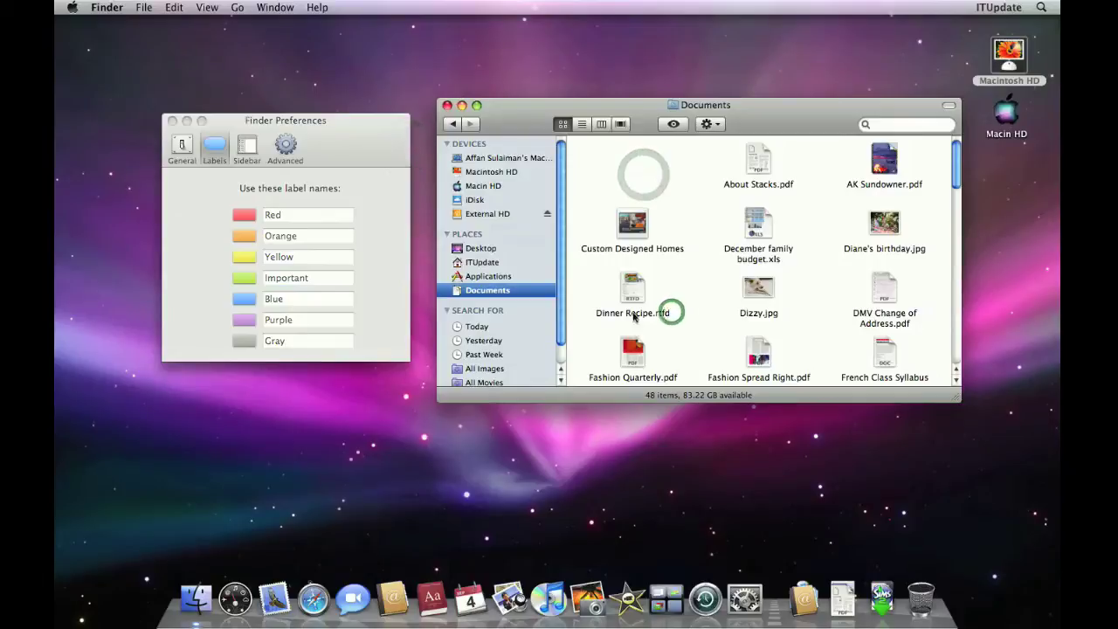
{"action": "right_click", "coordinate": [634, 346]}
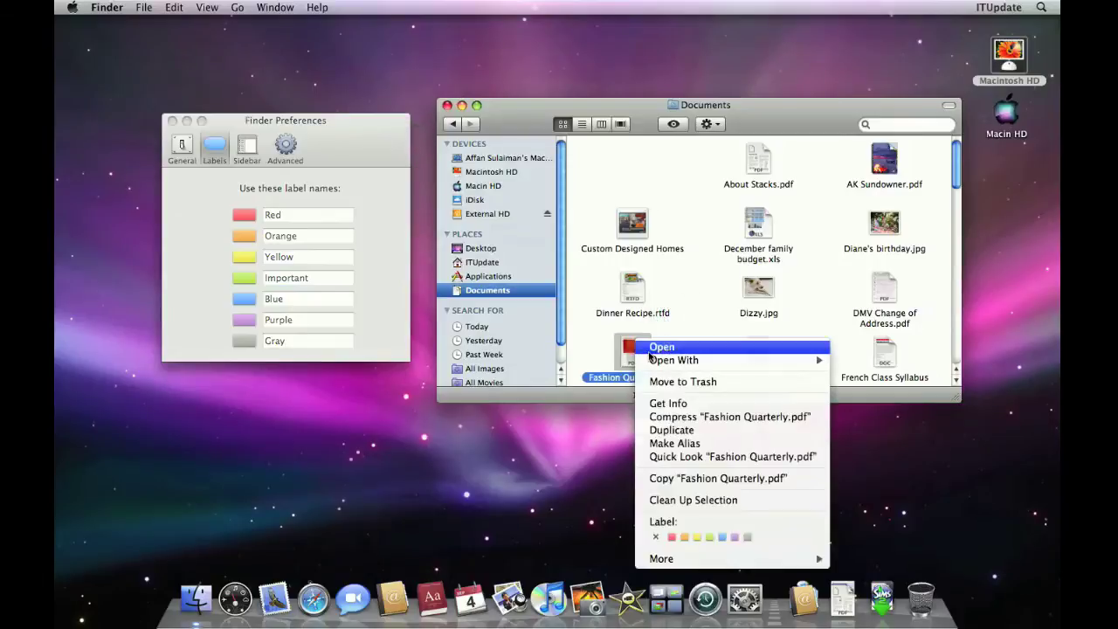
{"action": "left_click", "coordinate": [709, 537]}
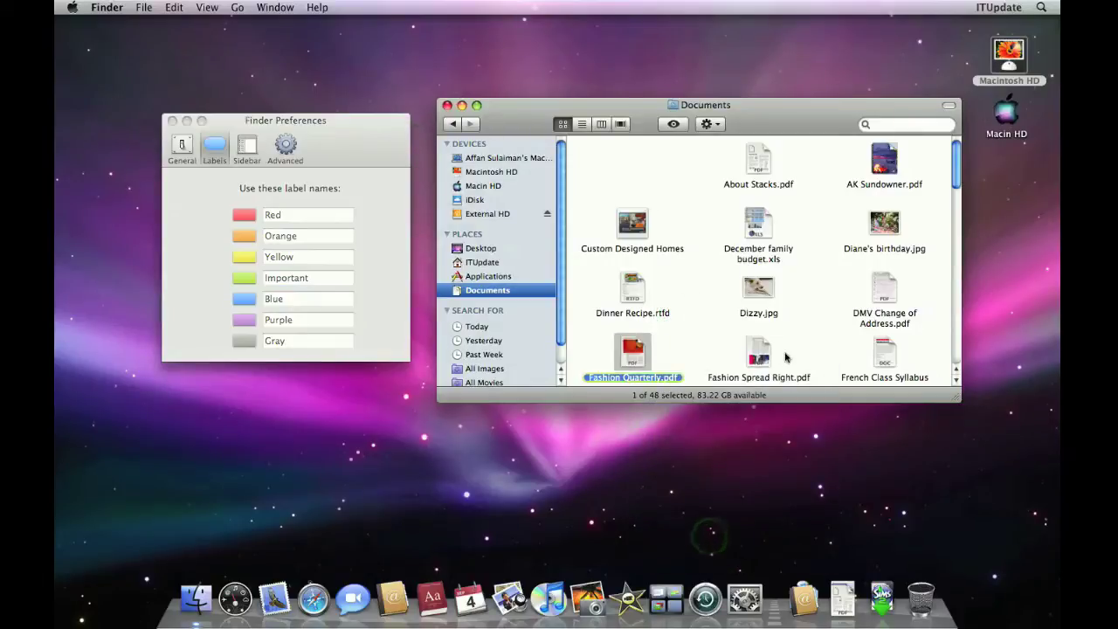
{"action": "right_click", "coordinate": [762, 356]}
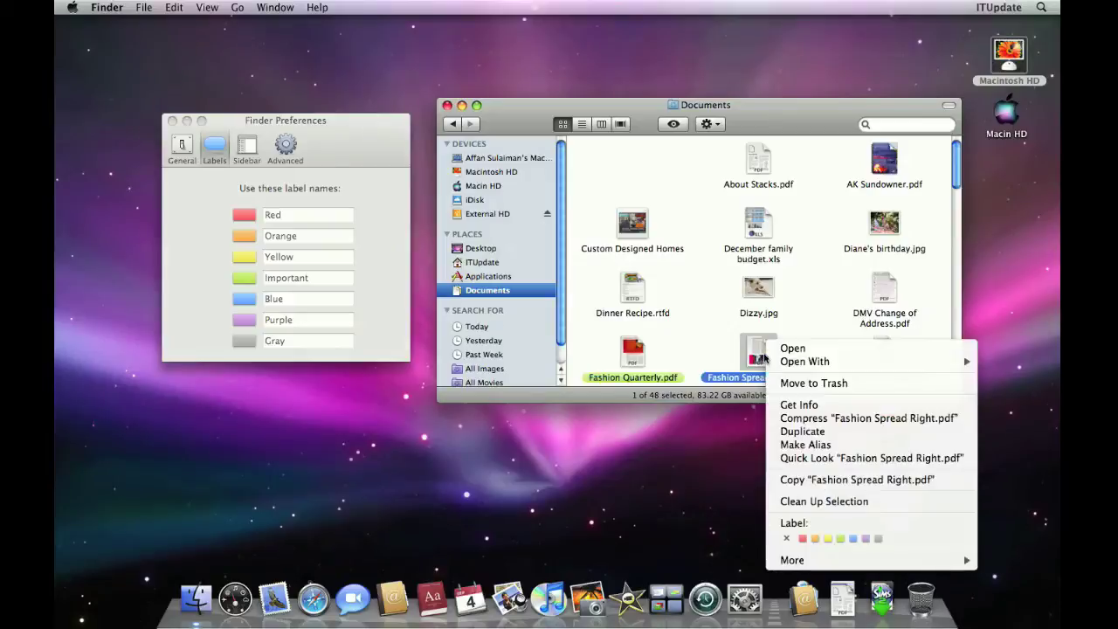
{"action": "left_click", "coordinate": [839, 539]}
{"action": "left_click", "coordinate": [724, 317]}
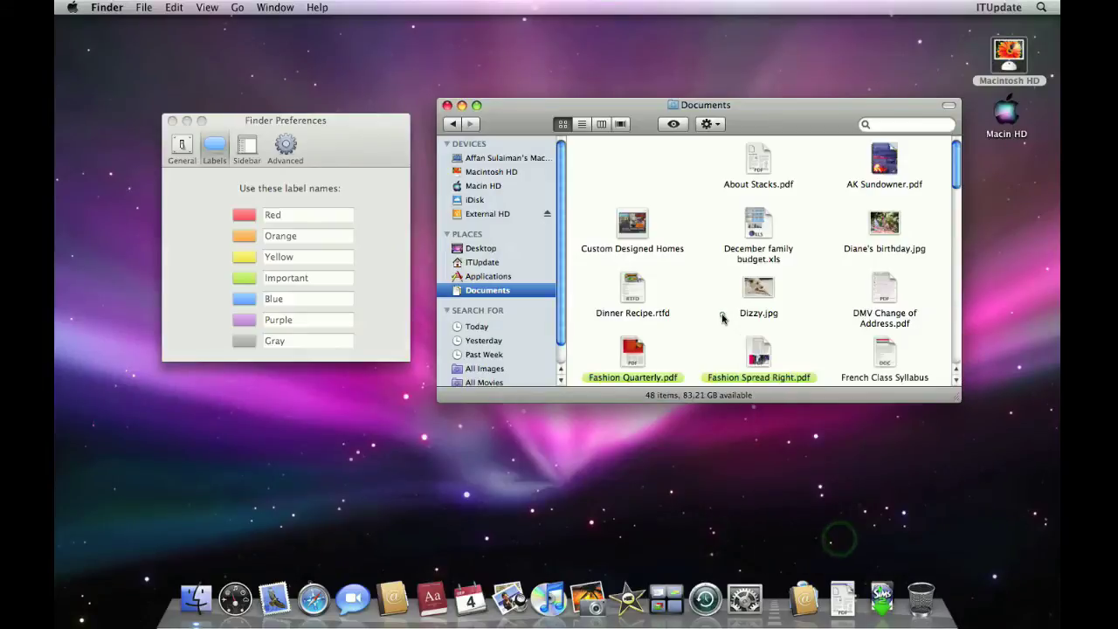
Switch the Documents folder to list view, look through the labelled files and close the window.
{"action": "key", "text": "super+2"}
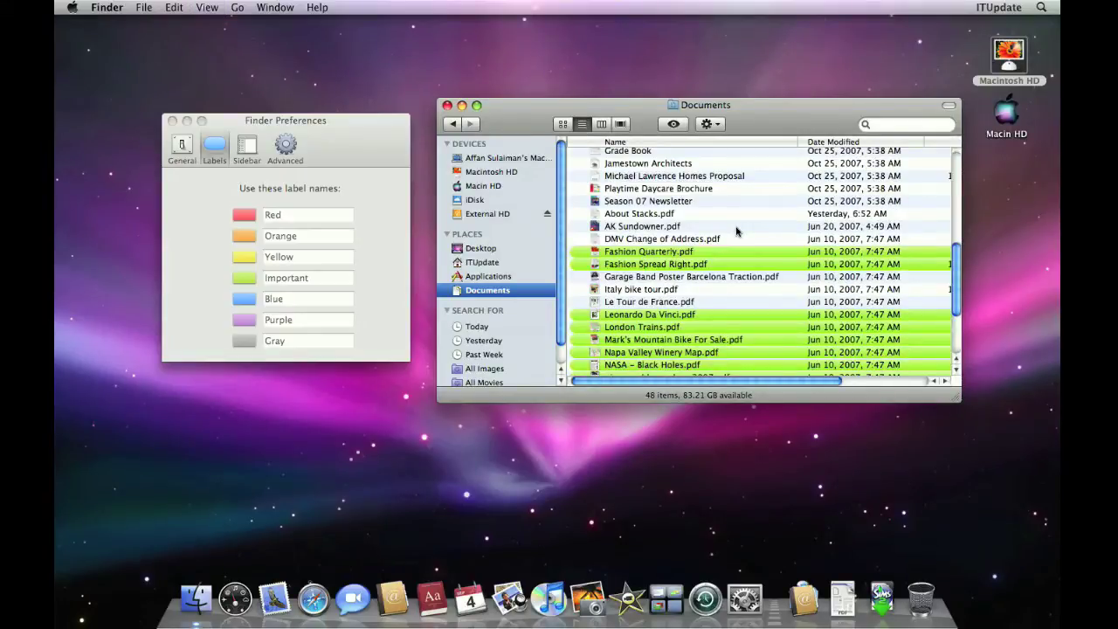
{"action": "scroll", "coordinate": [762, 241], "scroll_direction": "down", "scroll_amount": 5}
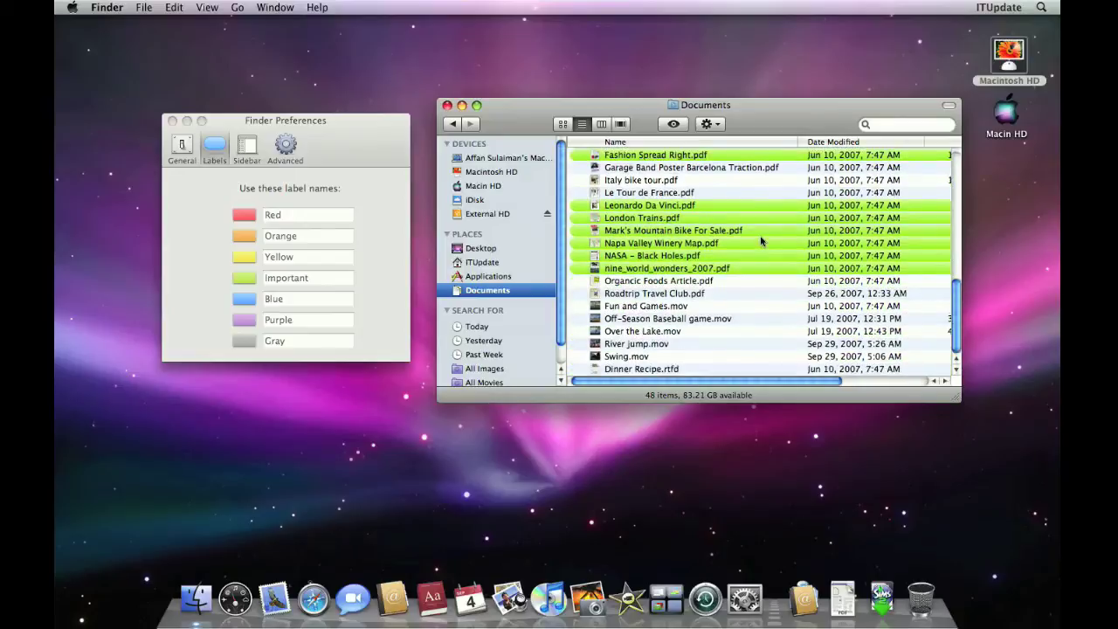
{"action": "scroll", "coordinate": [762, 241], "scroll_direction": "up", "scroll_amount": 5}
{"action": "scroll", "coordinate": [762, 241], "scroll_direction": "down", "scroll_amount": 5}
{"action": "left_click", "coordinate": [446, 106]}
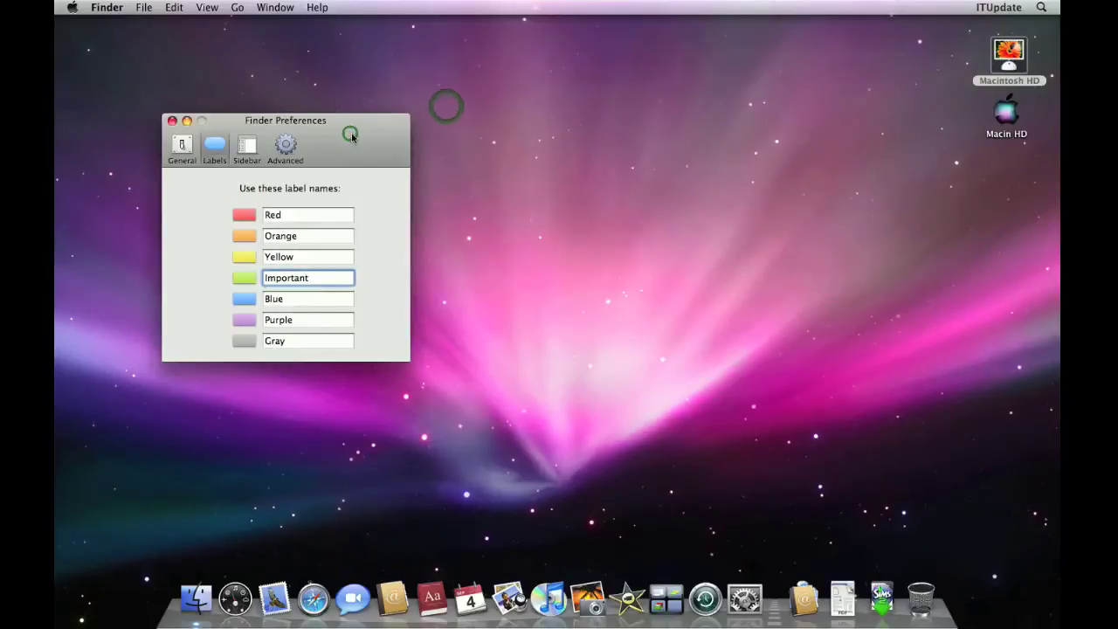
Hide iDisk, All Images, All Movies and All Documents from the sidebar through the Sidebar preferences.
{"action": "left_click", "coordinate": [523, 251]}
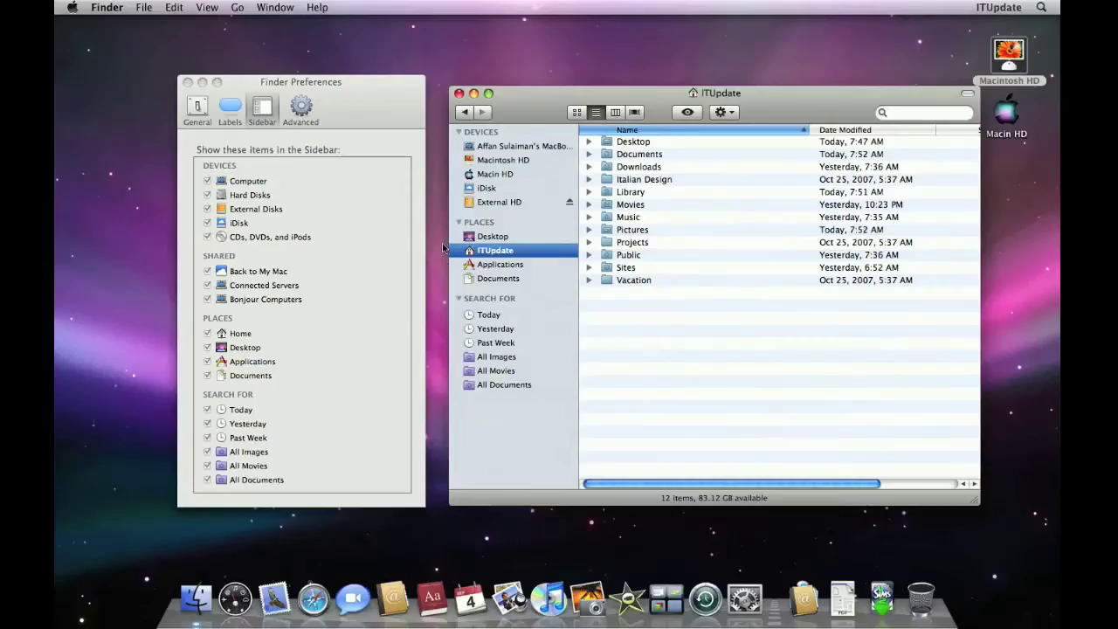
{"action": "left_click", "coordinate": [333, 221]}
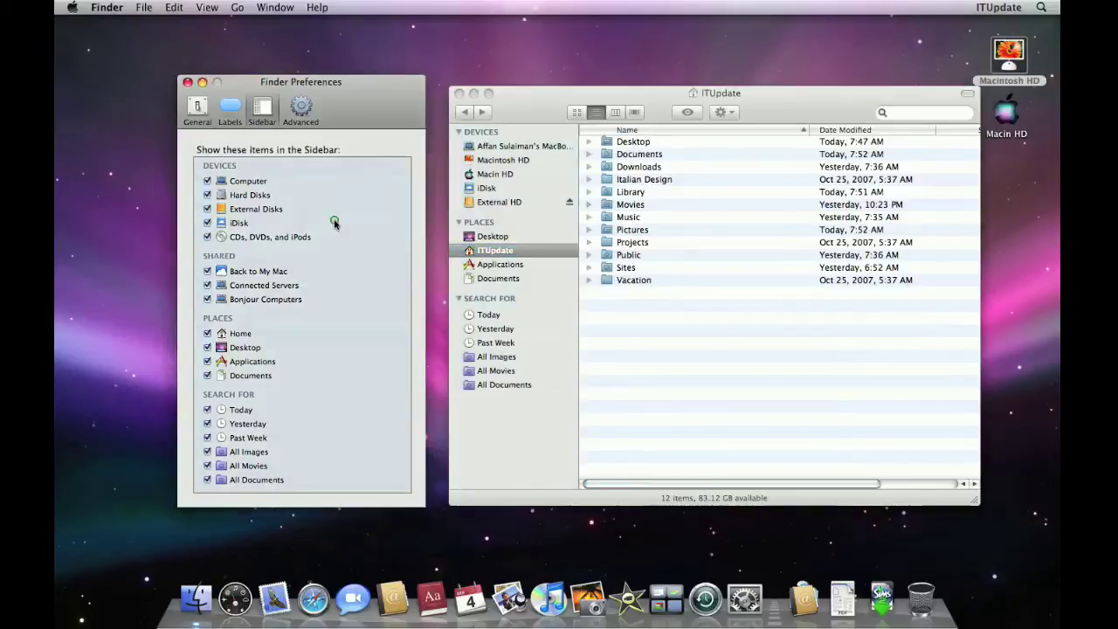
{"action": "left_click", "coordinate": [208, 224]}
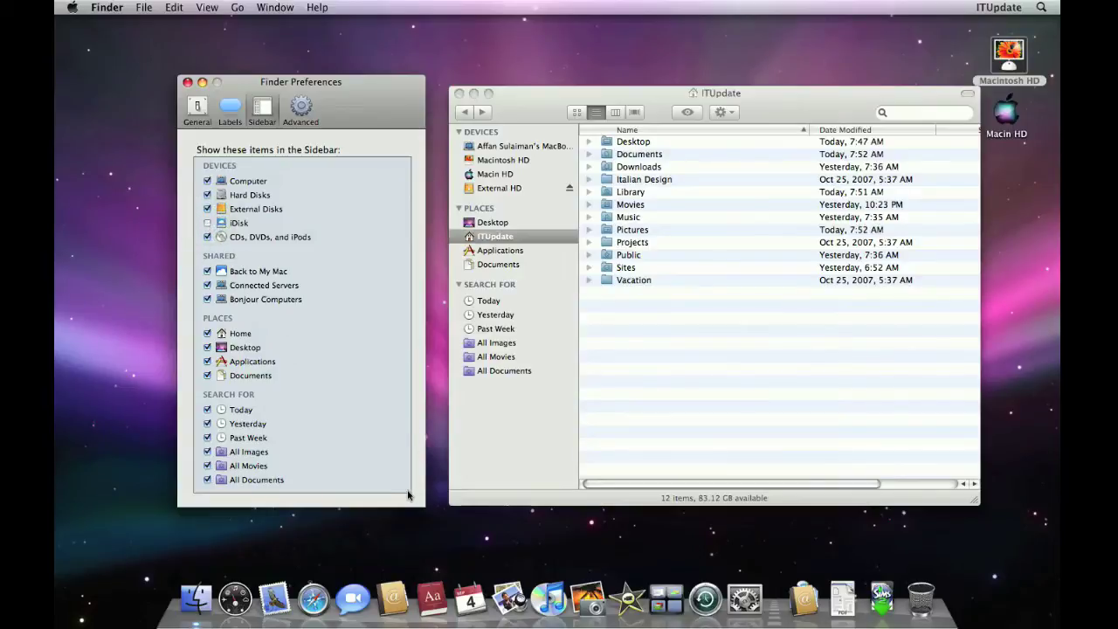
{"action": "left_click", "coordinate": [207, 465]}
{"action": "left_click", "coordinate": [207, 451]}
{"action": "left_click", "coordinate": [208, 479]}
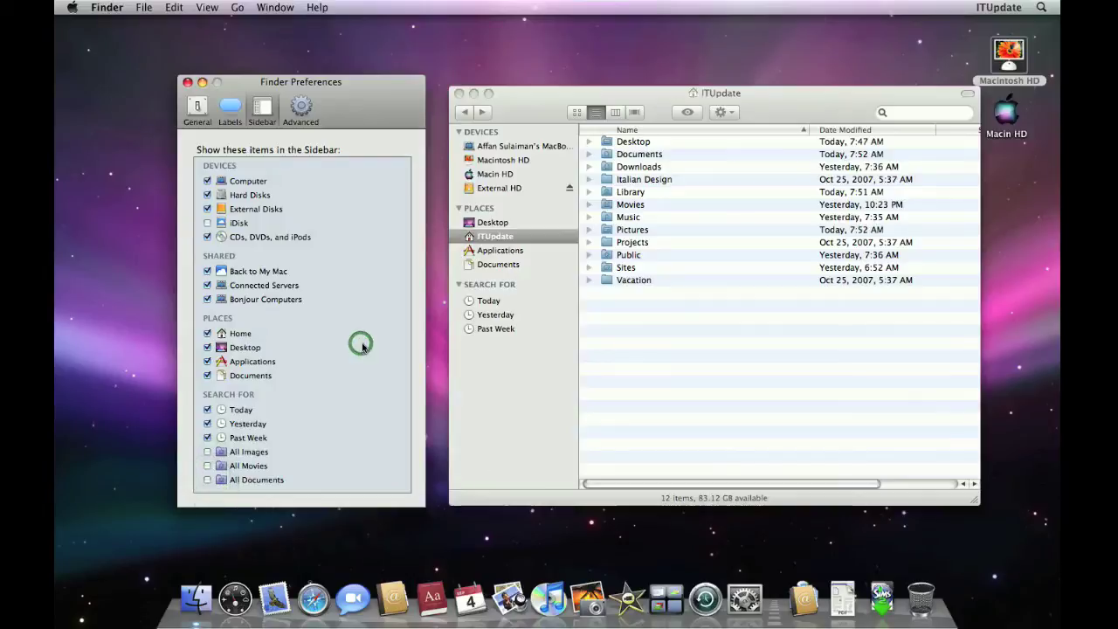
Examine the file extension and Trash options in the Advanced preferences, and close the preferences.
{"action": "left_click", "coordinate": [639, 393]}
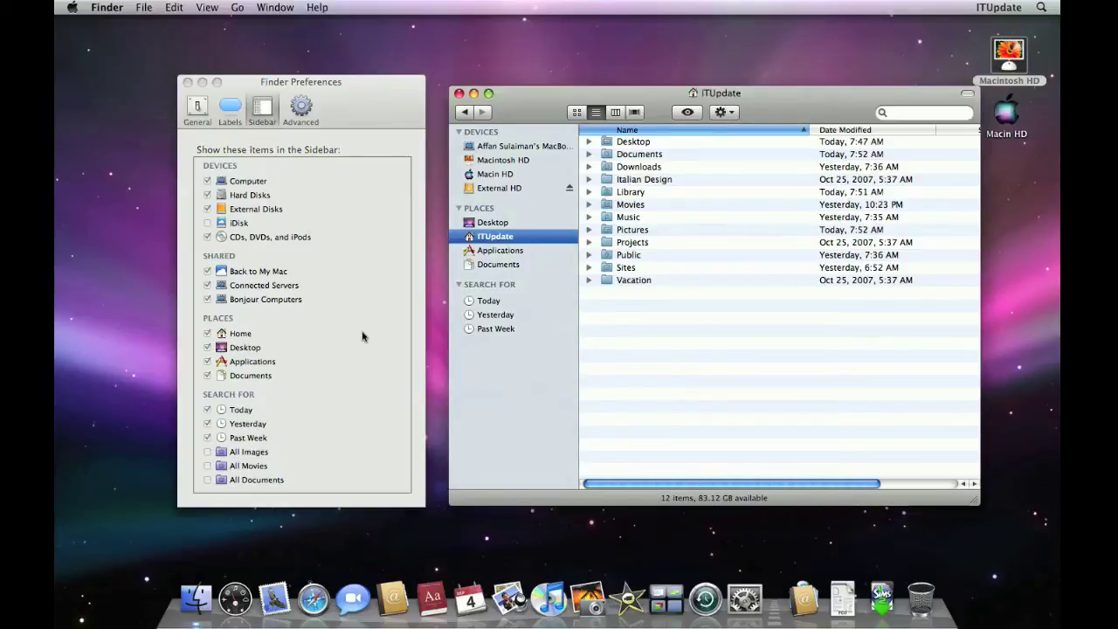
{"action": "left_click", "coordinate": [338, 102]}
{"action": "left_click", "coordinate": [302, 109]}
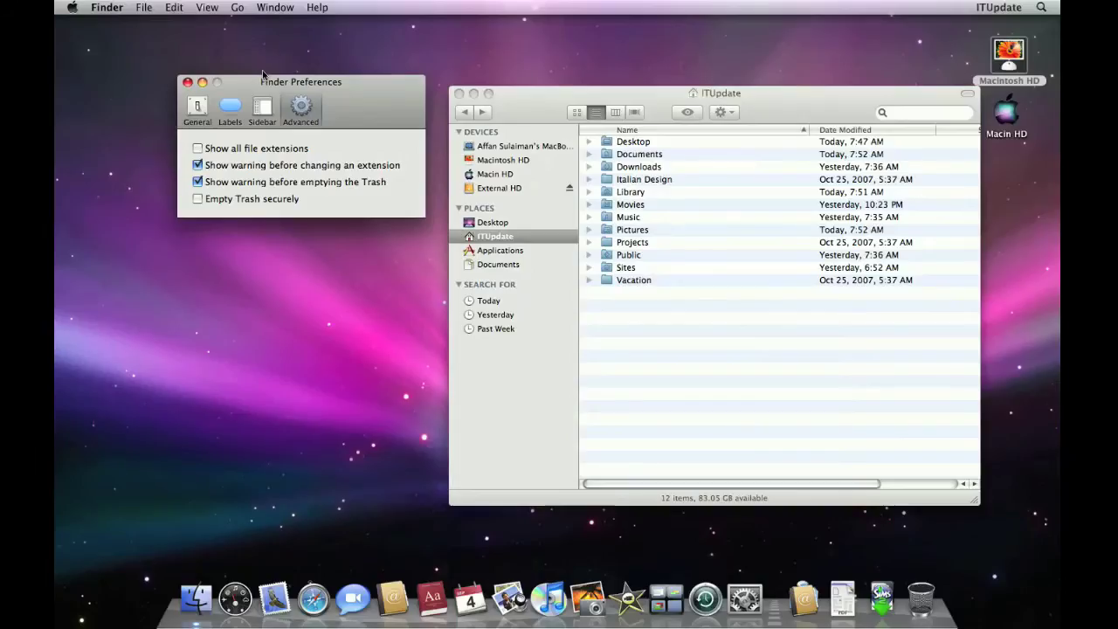
{"action": "left_click", "coordinate": [187, 82]}
Show the view options for the home folder and compare them in icon, column and Cover Flow view, ending in icon view.
{"action": "left_click", "coordinate": [207, 7]}
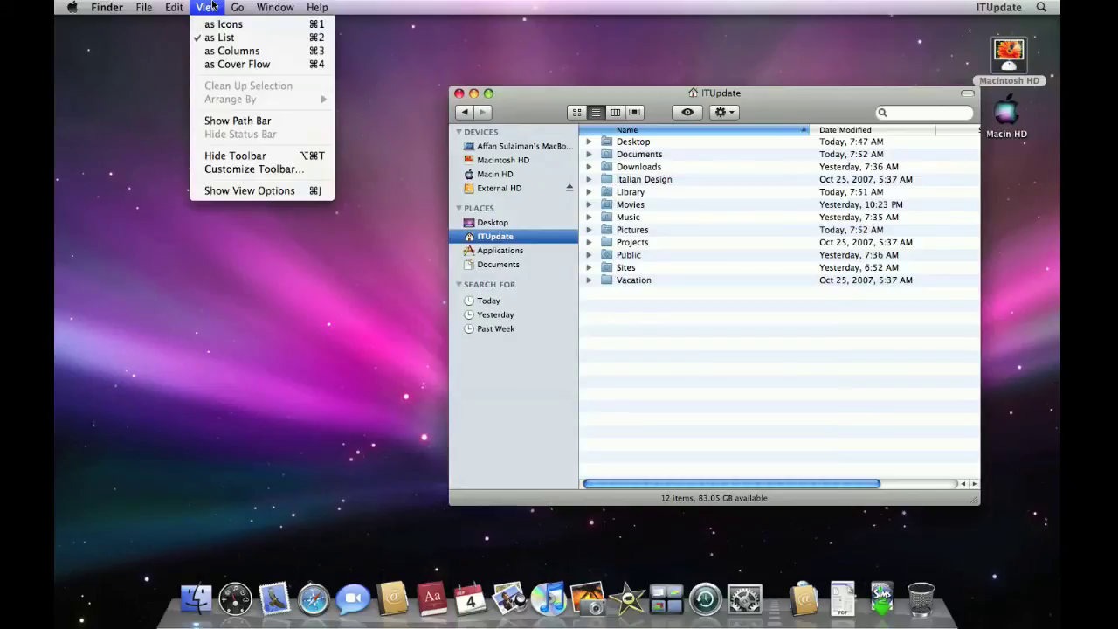
{"action": "left_click", "coordinate": [286, 192]}
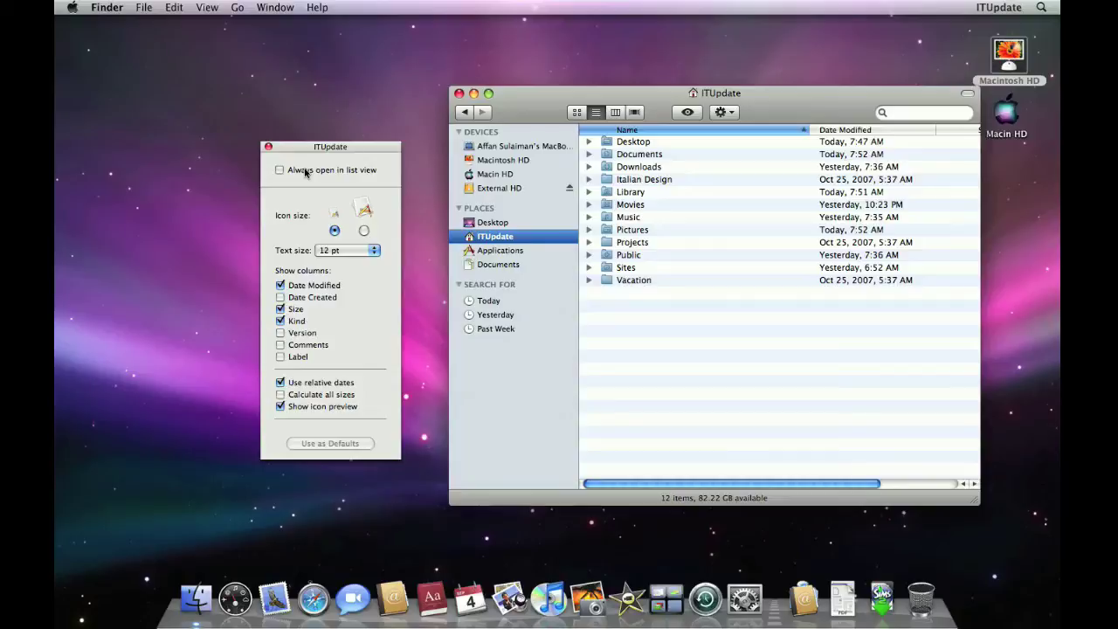
{"action": "left_click", "coordinate": [576, 113]}
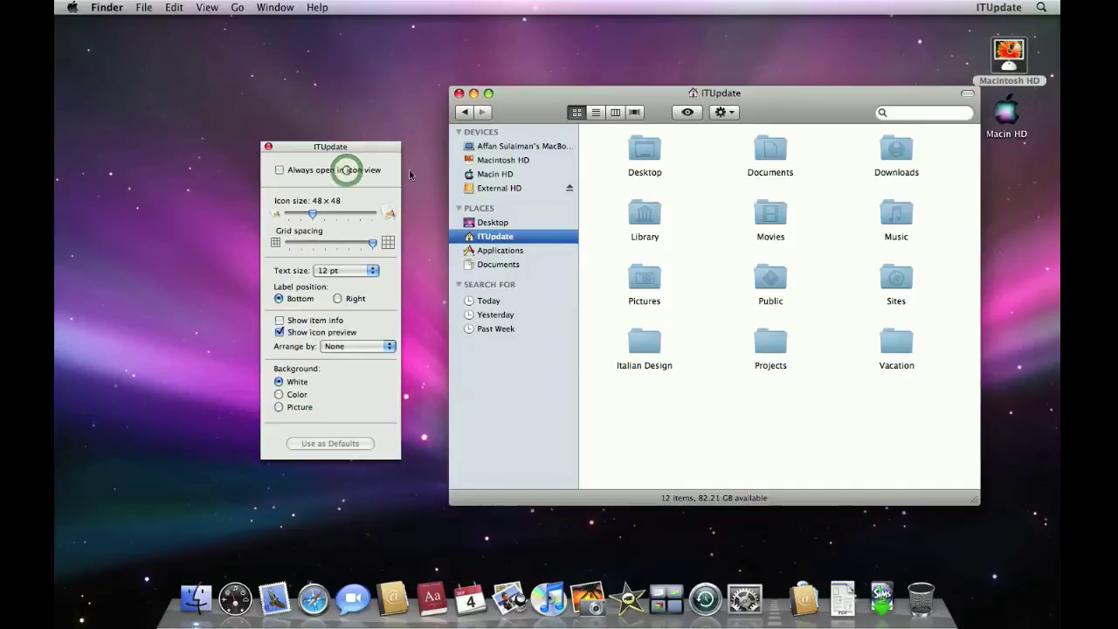
{"action": "left_click", "coordinate": [616, 114]}
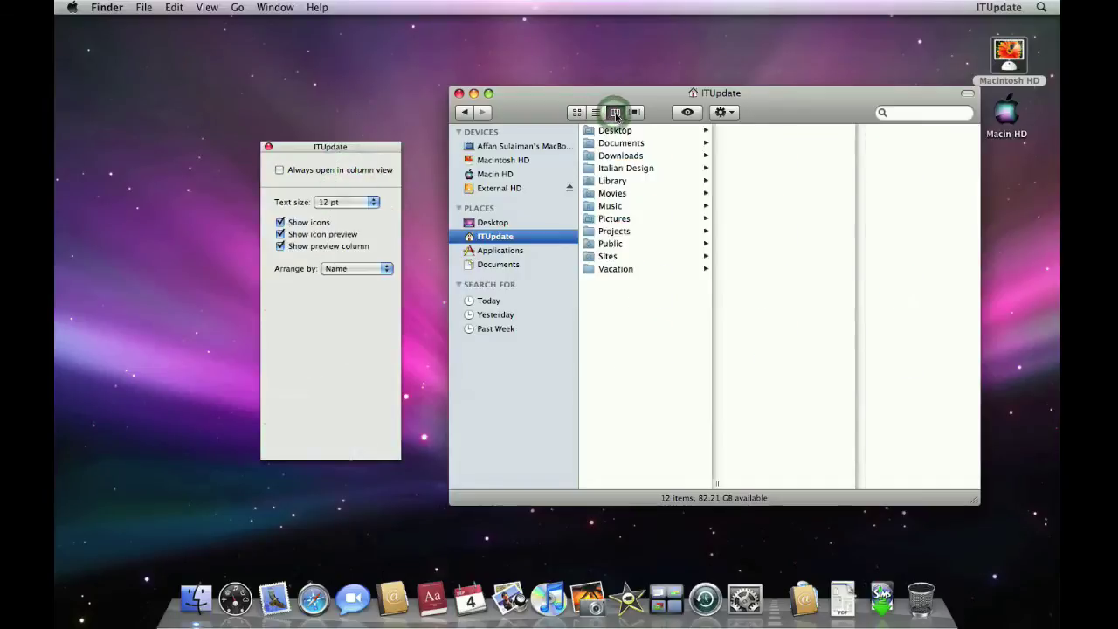
{"action": "left_click", "coordinate": [636, 113]}
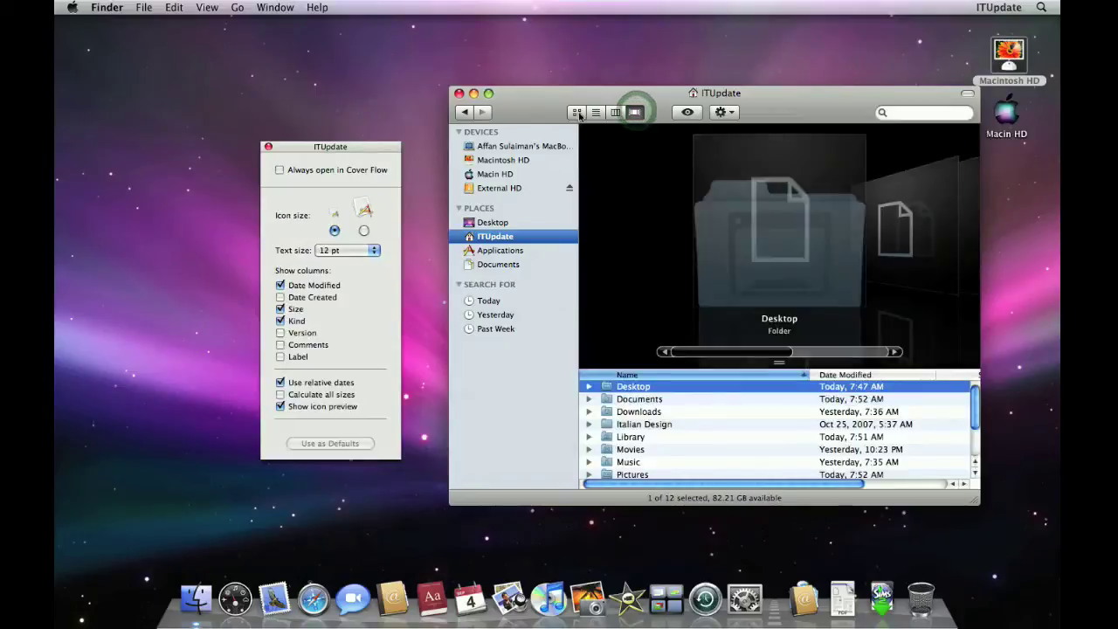
{"action": "left_click", "coordinate": [577, 113]}
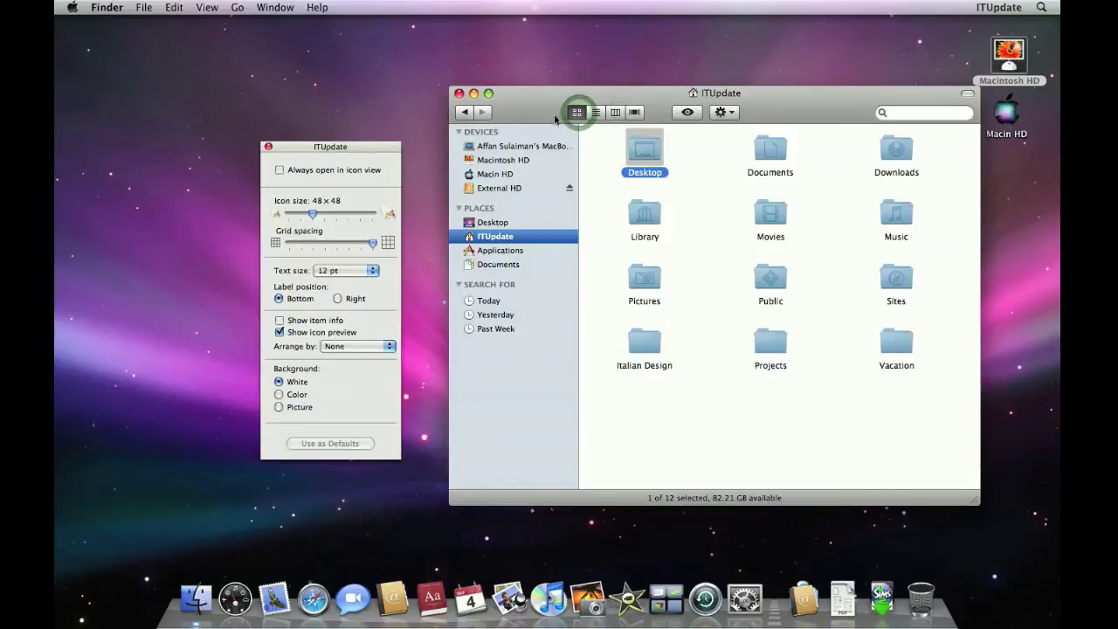
Set the home folder to always open in icon view with 68 × 68 icons and the widest grid spacing.
{"action": "left_click", "coordinate": [344, 171]}
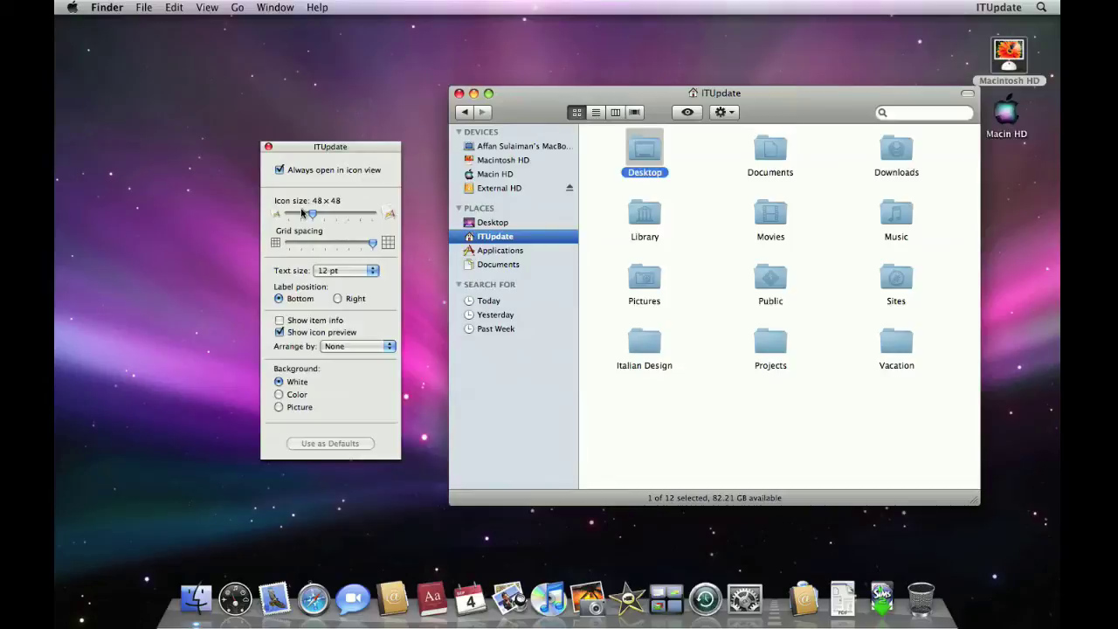
{"action": "mouse_move", "coordinate": [314, 216]}
{"action": "left_mouse_down"}
{"action": "mouse_move", "coordinate": [378, 217]}
{"action": "mouse_move", "coordinate": [278, 222]}
{"action": "mouse_move", "coordinate": [411, 224]}
{"action": "mouse_move", "coordinate": [327, 218]}
{"action": "left_mouse_up"}
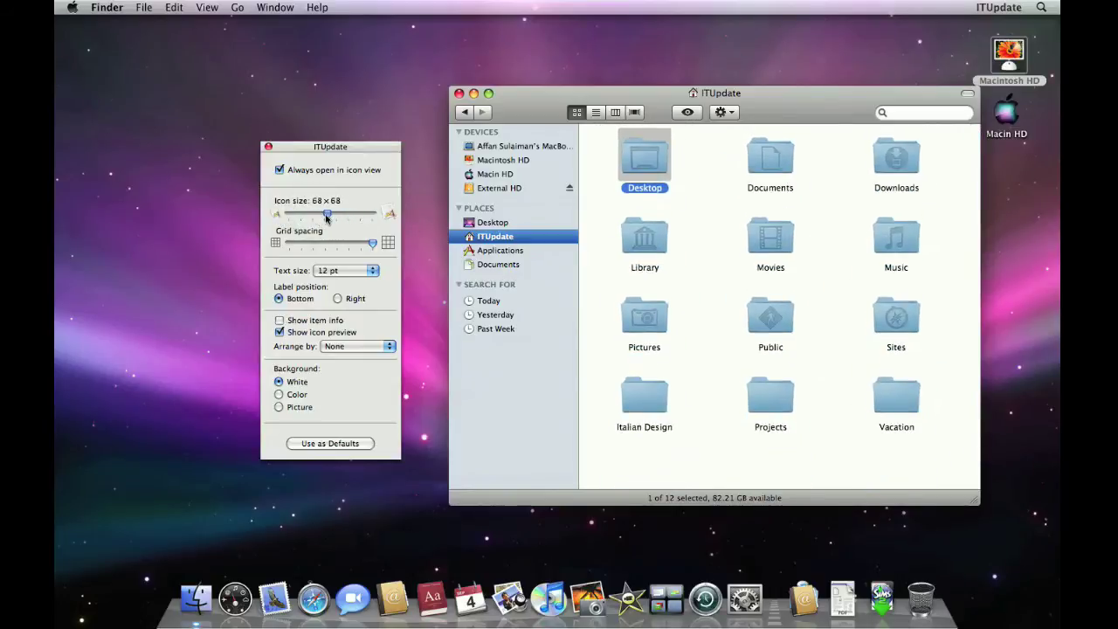
{"action": "mouse_move", "coordinate": [373, 245]}
{"action": "left_mouse_down"}
{"action": "mouse_move", "coordinate": [353, 246]}
{"action": "mouse_move", "coordinate": [376, 248]}
{"action": "left_mouse_up"}
Try 16 pt text and the Right label position for the home folder, restoring 12 pt and Bottom.
{"action": "left_click", "coordinate": [368, 271]}
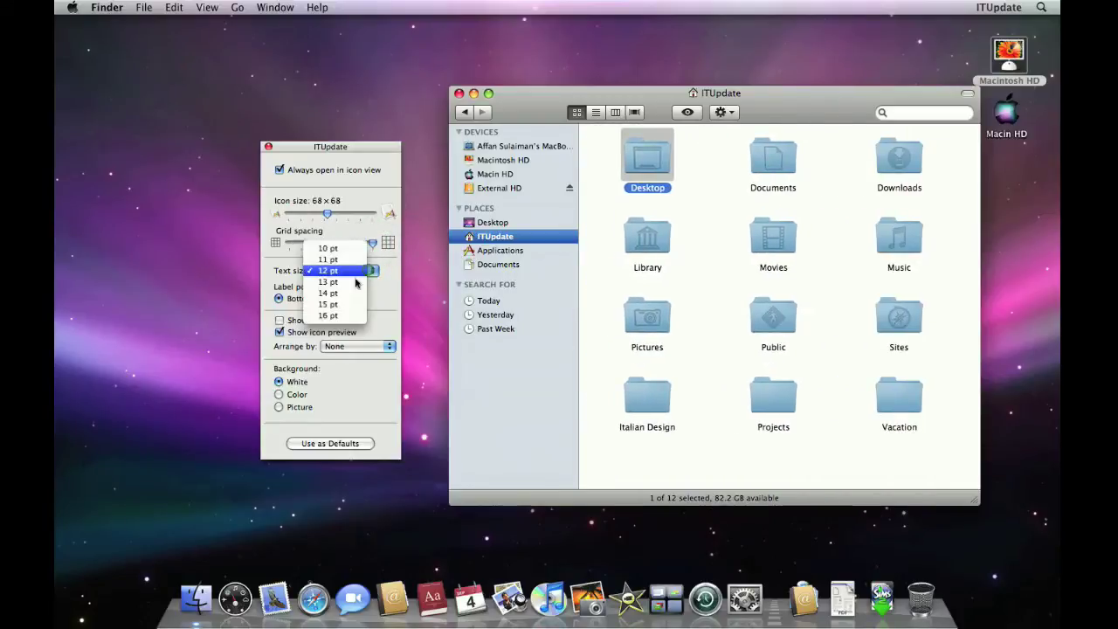
{"action": "left_click", "coordinate": [345, 316]}
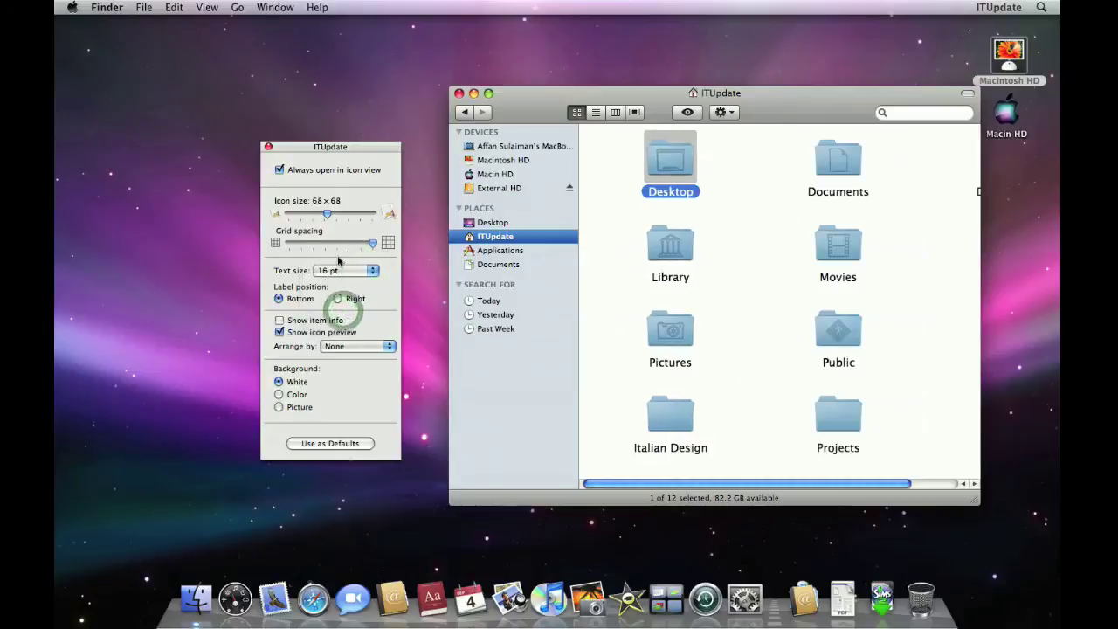
{"action": "left_click", "coordinate": [344, 270]}
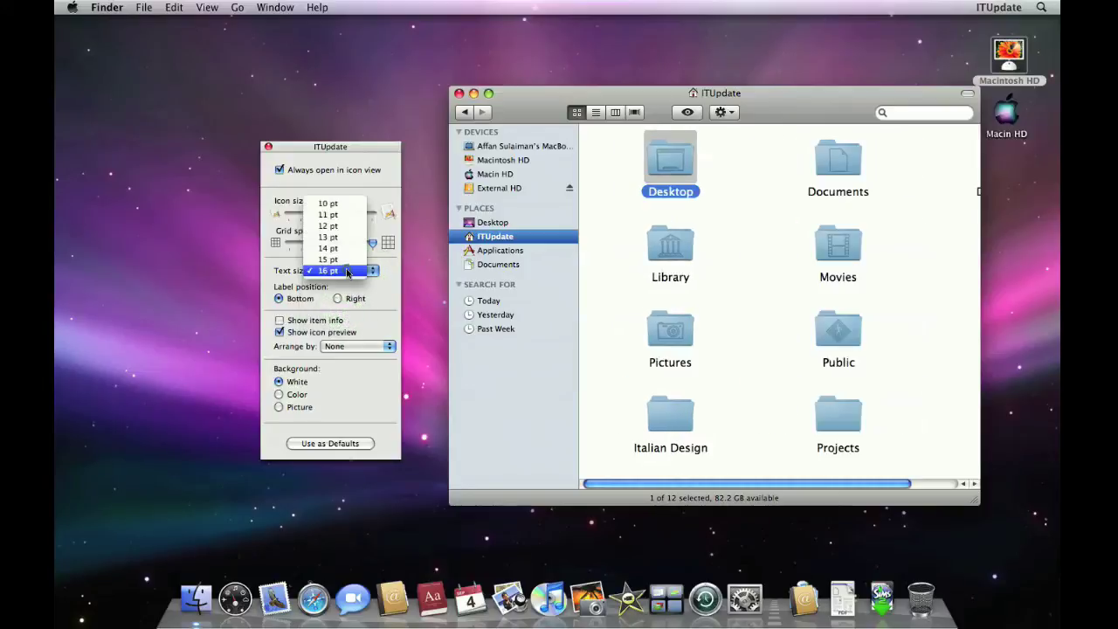
{"action": "left_click", "coordinate": [329, 223]}
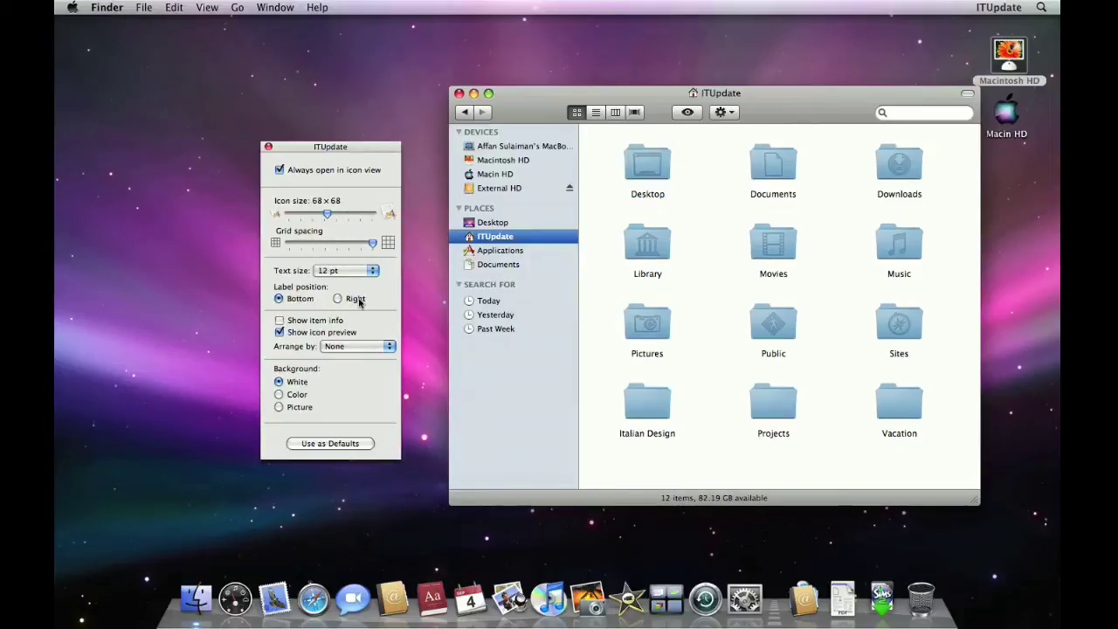
{"action": "left_click", "coordinate": [358, 300]}
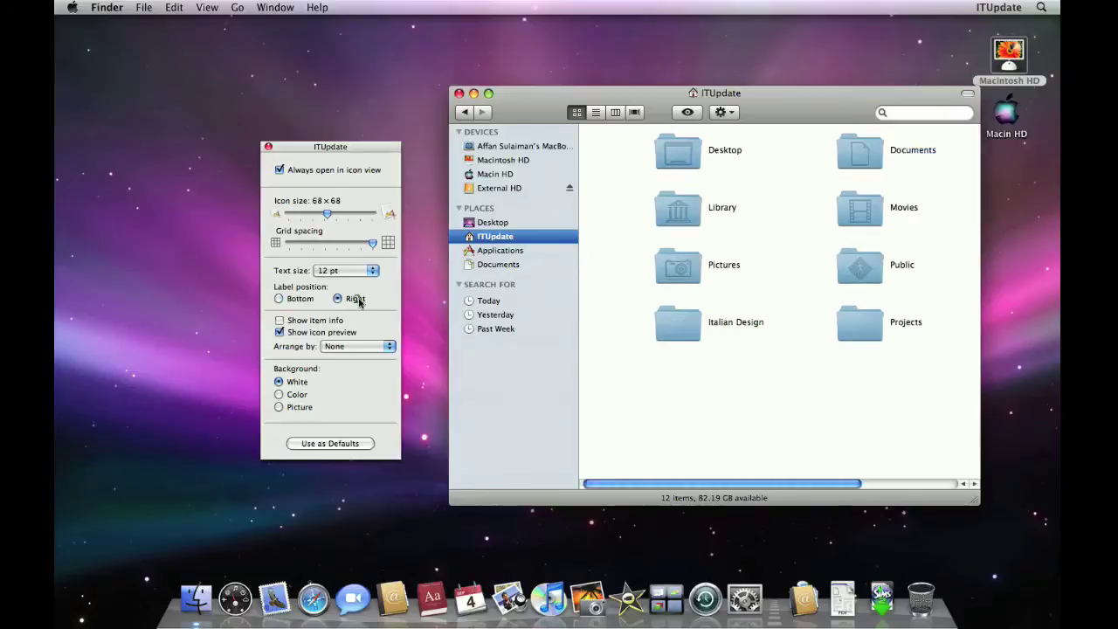
{"action": "left_click", "coordinate": [300, 299]}
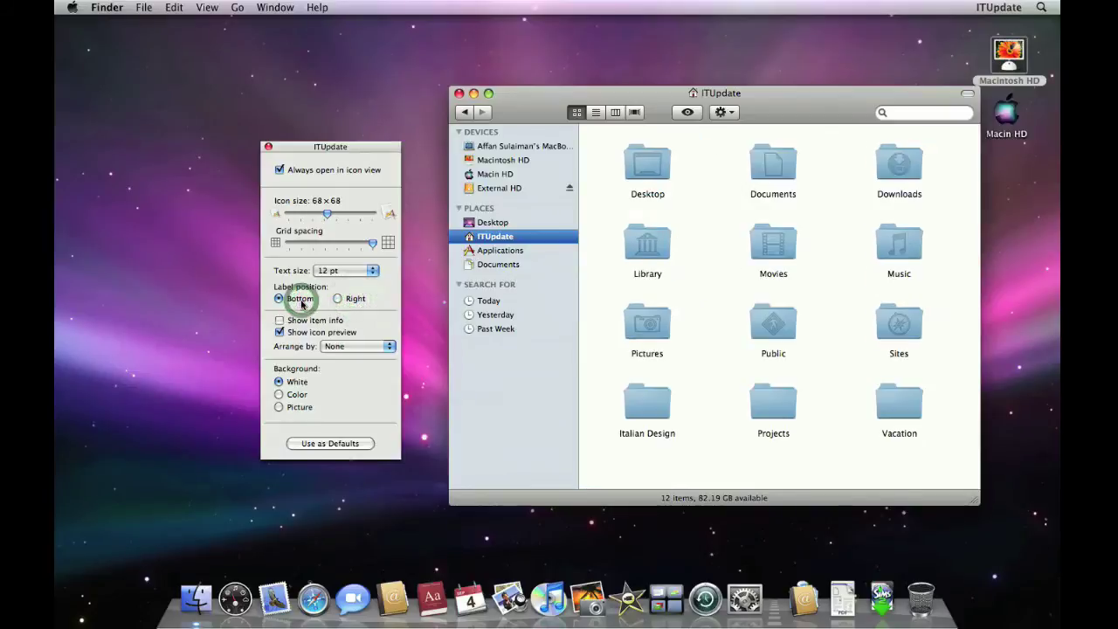
Turn on item info, enlarge the icons in the Documents folder to 128 × 128, and reposition and enlarge its window.
{"action": "left_click", "coordinate": [338, 322]}
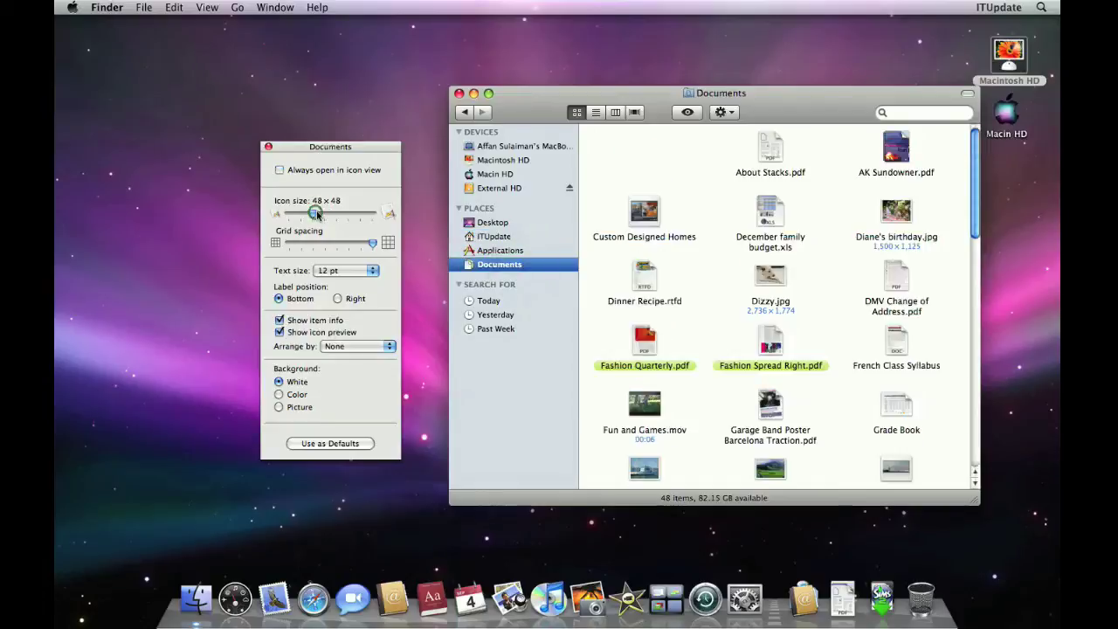
{"action": "left_click_drag", "start_coordinate": [327, 213], "coordinate": [371, 213]}
{"action": "left_click_drag", "start_coordinate": [553, 97], "coordinate": [524, 50]}
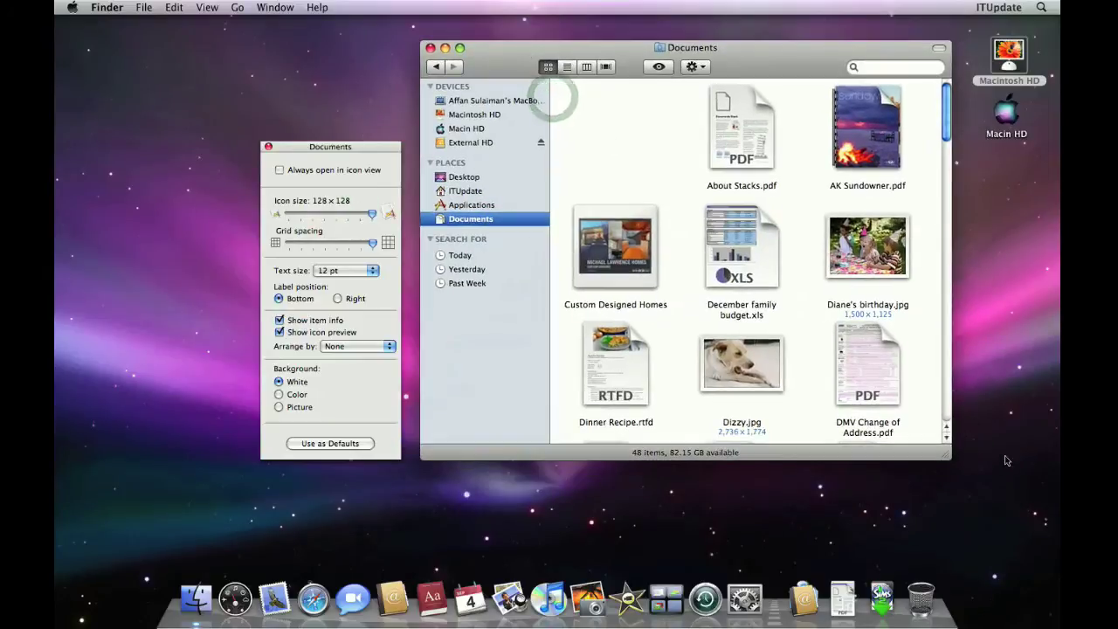
{"action": "left_click_drag", "start_coordinate": [948, 454], "coordinate": [1026, 530]}
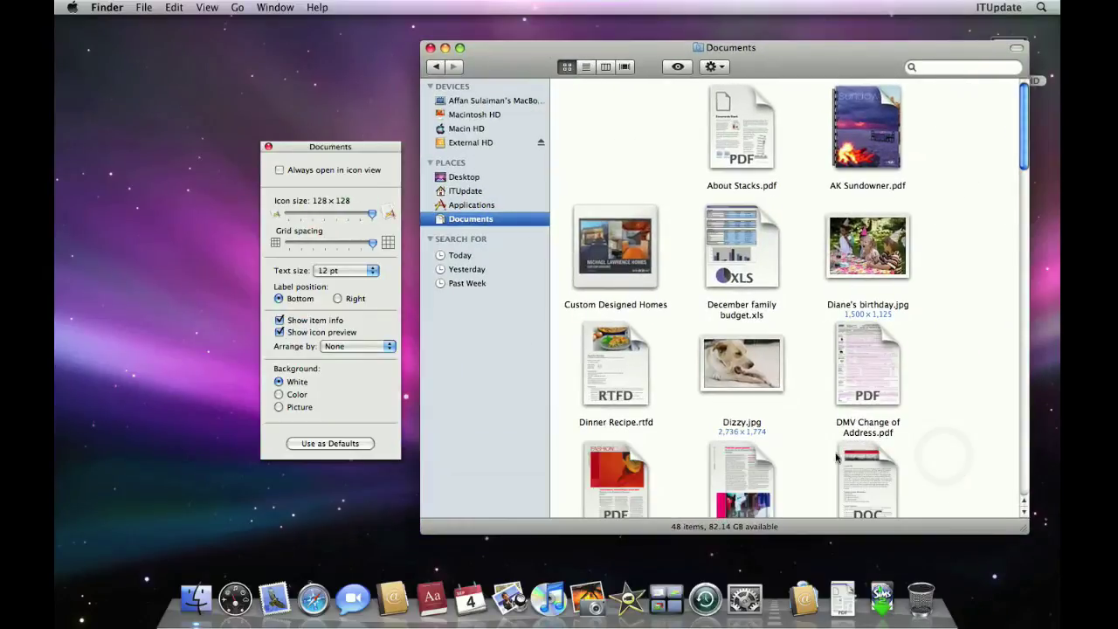
Turn the icon preview off and back on for Documents, and reduce the icon size to 56 × 56.
{"action": "left_click", "coordinate": [331, 333]}
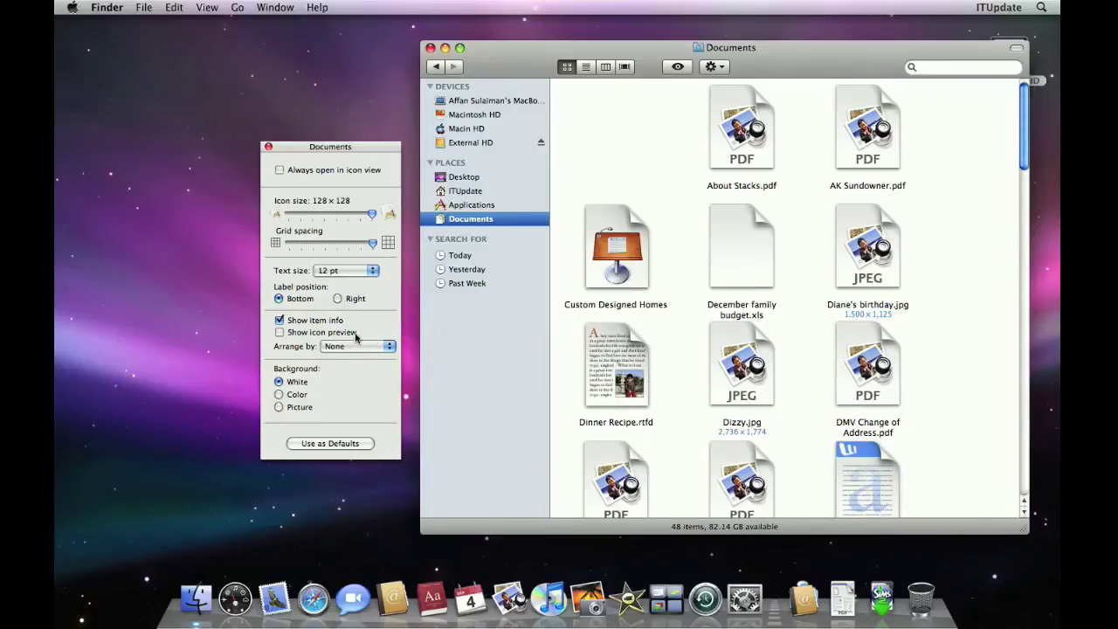
{"action": "left_click", "coordinate": [354, 333]}
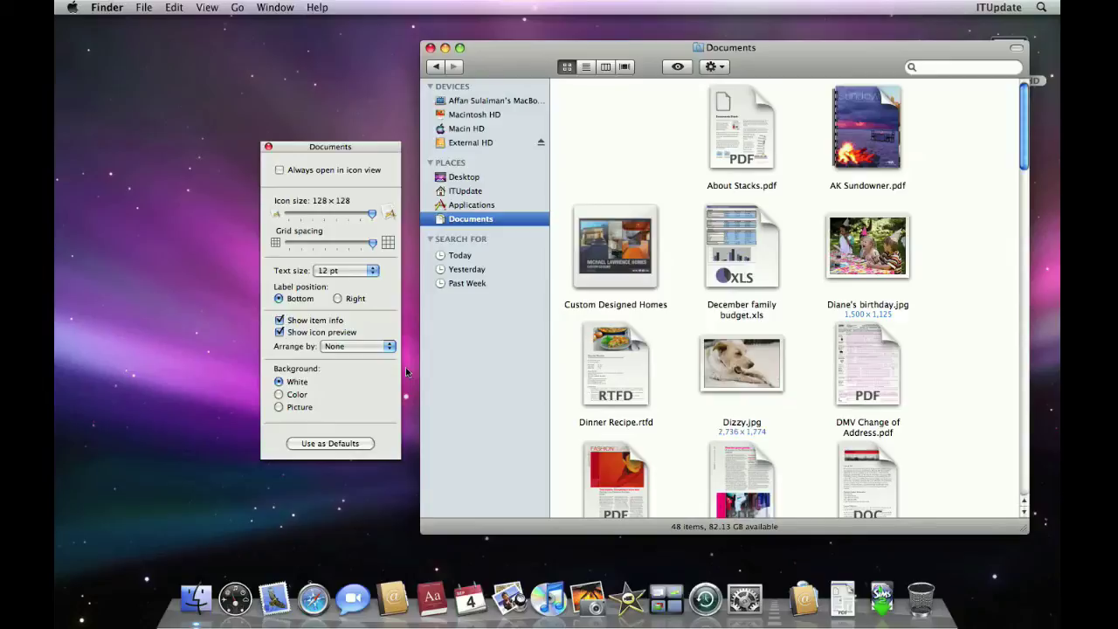
{"action": "left_click_drag", "start_coordinate": [372, 213], "coordinate": [319, 213]}
Move two groups of icons in Documents out of order, including December family budget.xls, Dizzy.jpg, Custom Designed Homes and Dinner Recipe.rtfd.
{"action": "left_click_drag", "start_coordinate": [941, 271], "coordinate": [734, 175]}
{"action": "left_click_drag", "start_coordinate": [784, 341], "coordinate": [784, 343]}
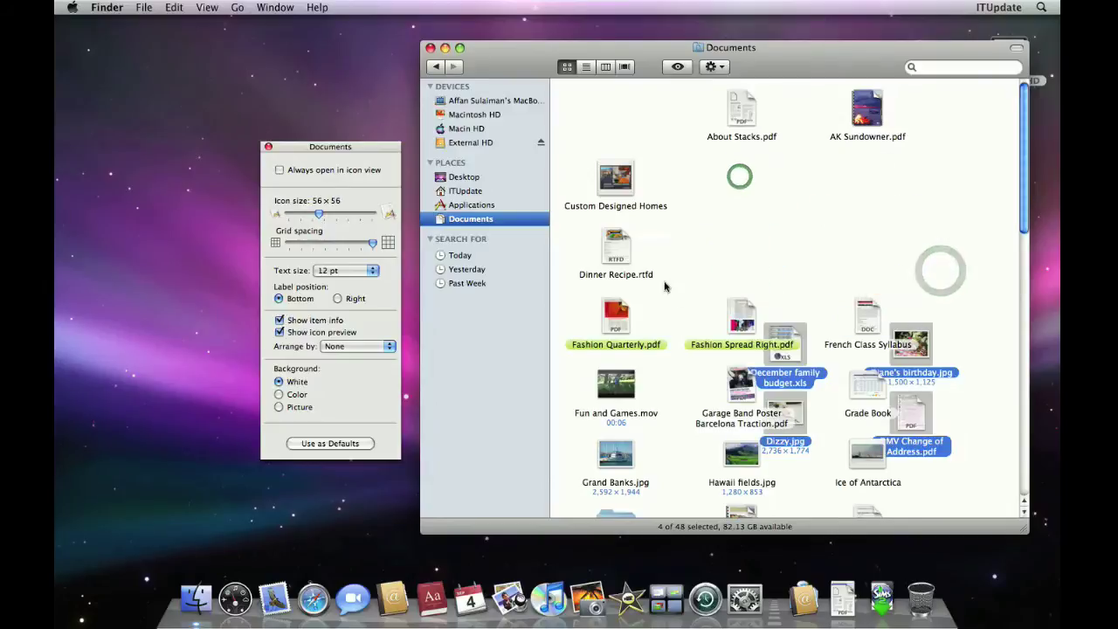
{"action": "left_click_drag", "start_coordinate": [571, 152], "coordinate": [757, 211]}
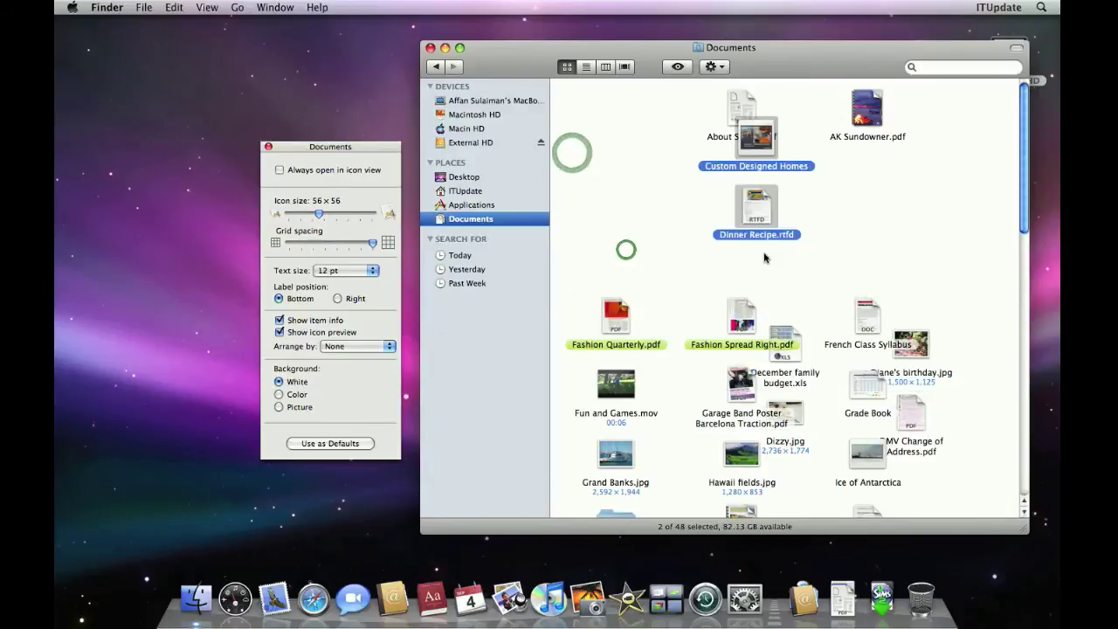
Arrange the Documents icons by Name and switch the arrangement to Kind.
{"action": "left_click", "coordinate": [375, 378]}
{"action": "left_click", "coordinate": [366, 348]}
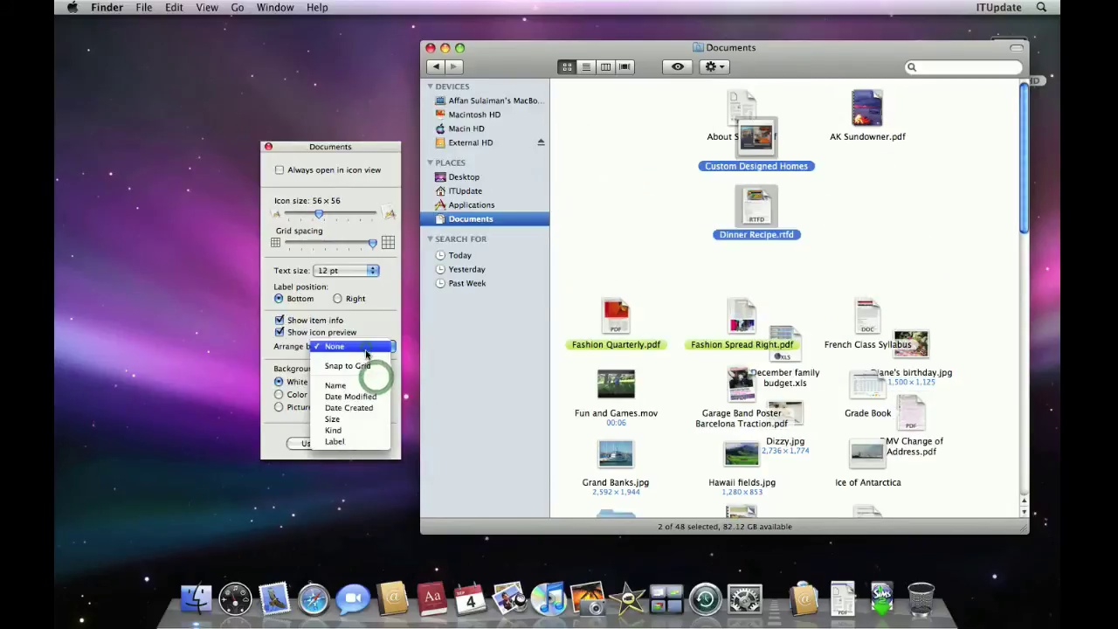
{"action": "left_click", "coordinate": [362, 388]}
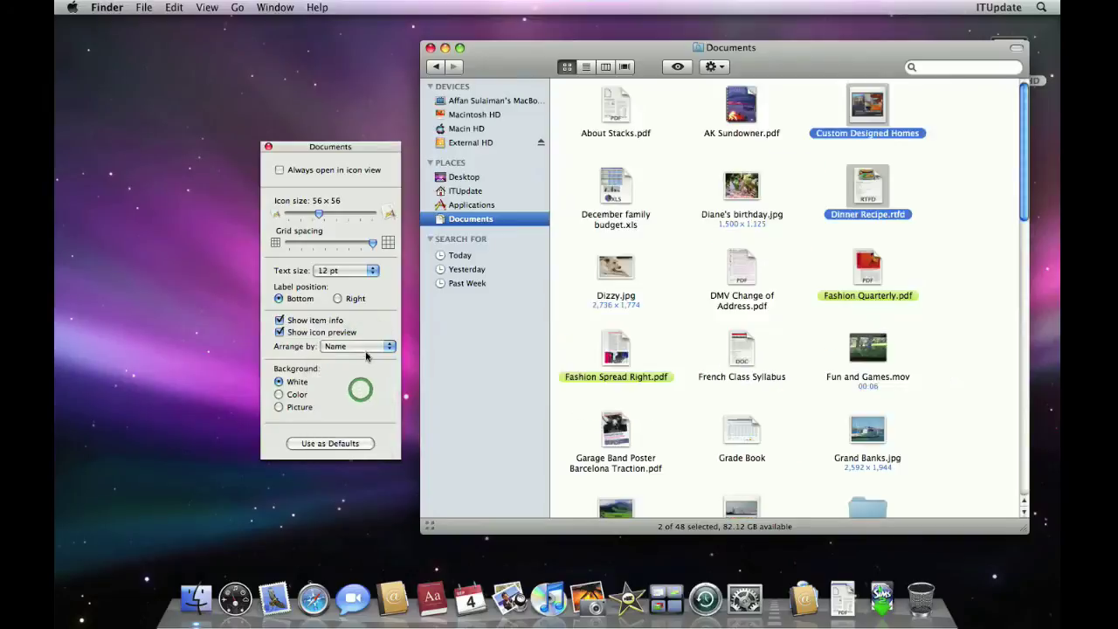
{"action": "left_click", "coordinate": [363, 346]}
{"action": "left_click", "coordinate": [365, 391]}
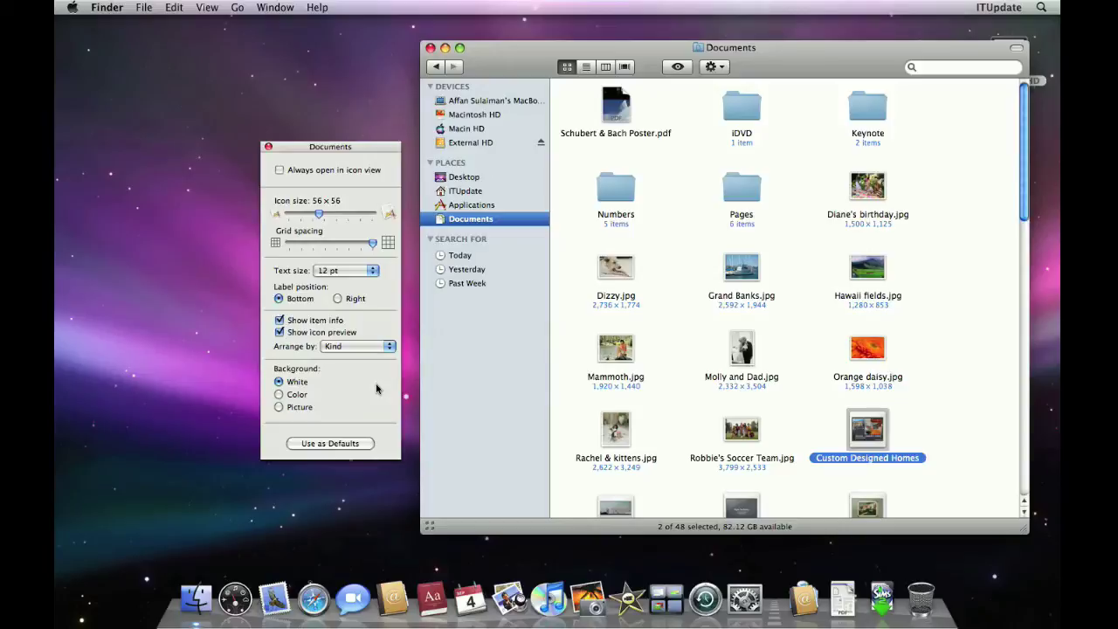
Try a light green color background for the Documents folder.
{"action": "left_click", "coordinate": [295, 395]}
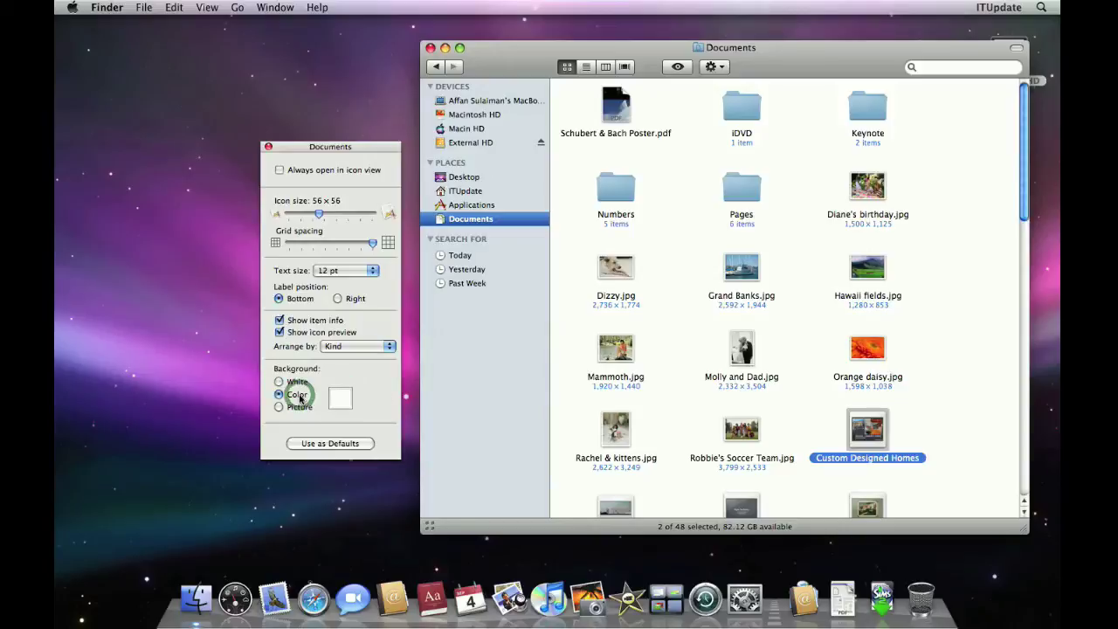
{"action": "left_click", "coordinate": [341, 400]}
{"action": "mouse_move", "coordinate": [546, 234]}
{"action": "left_mouse_down"}
{"action": "mouse_move", "coordinate": [534, 207]}
{"action": "mouse_move", "coordinate": [543, 222]}
{"action": "left_mouse_up"}
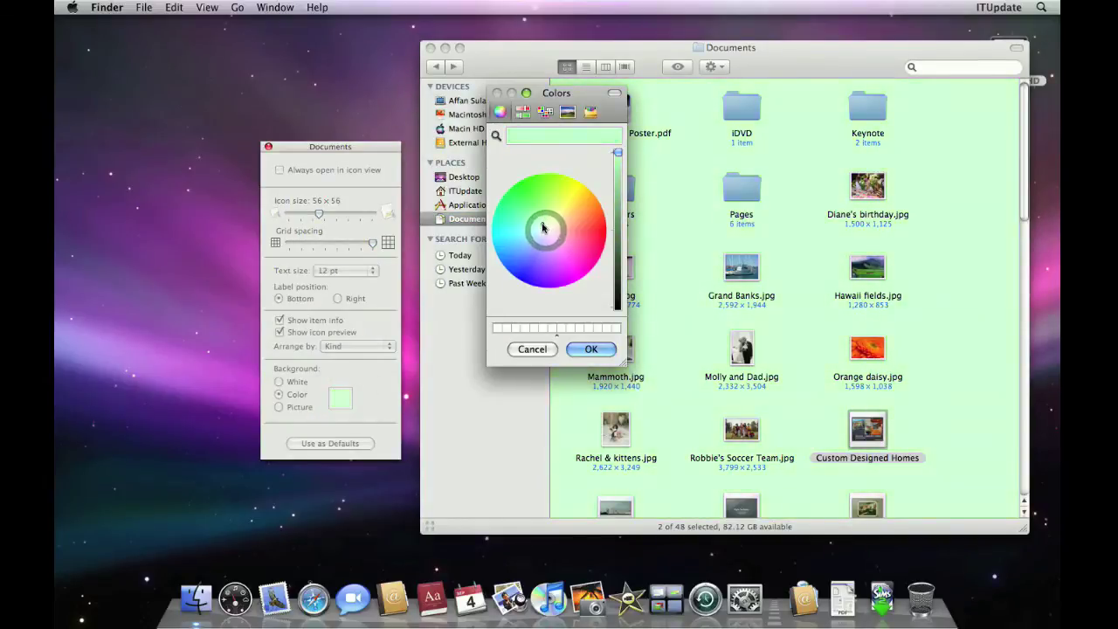
{"action": "left_click", "coordinate": [591, 349]}
Use Dizzy.jpg from Documents as the folder's background picture, and close the folder window and its view options.
{"action": "left_click", "coordinate": [297, 408]}
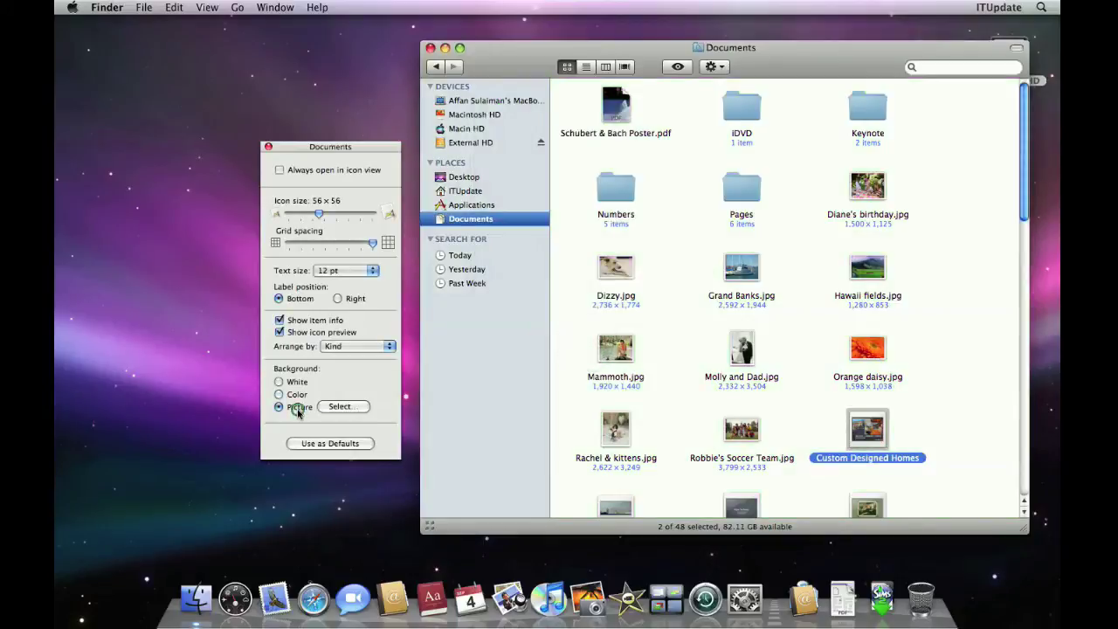
{"action": "left_click", "coordinate": [344, 407]}
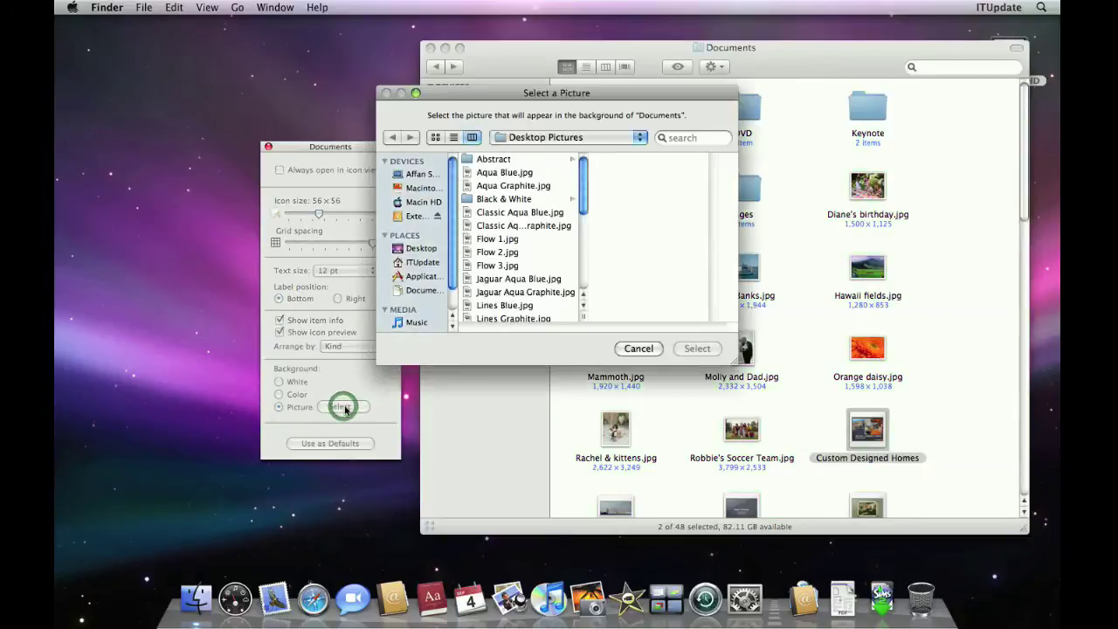
{"action": "left_click", "coordinate": [528, 243]}
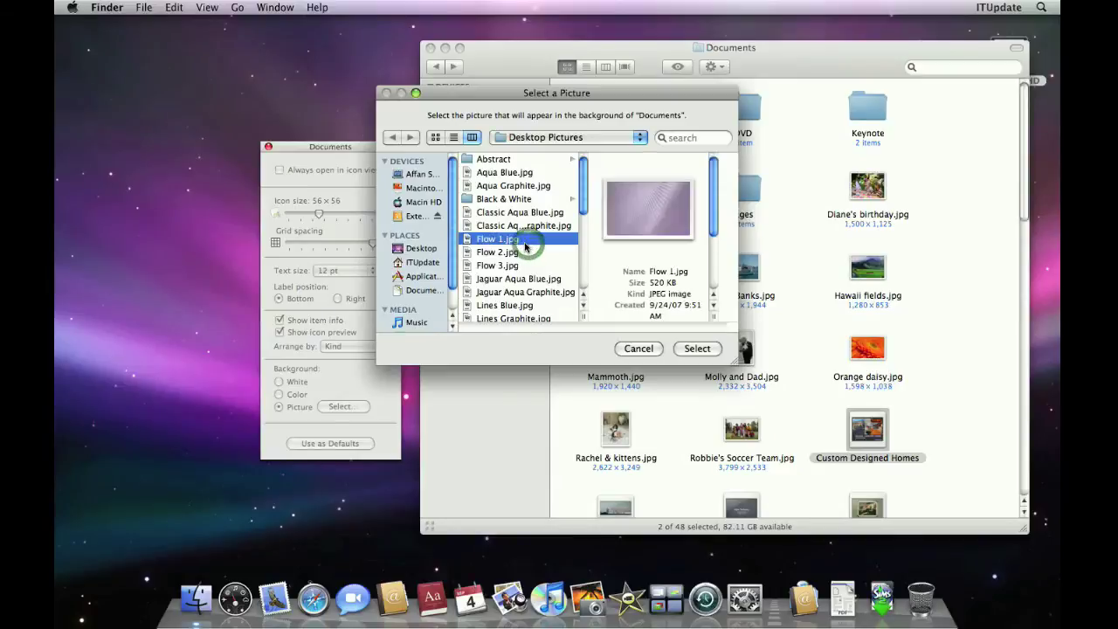
{"action": "left_click", "coordinate": [423, 290]}
{"action": "left_click", "coordinate": [499, 238]}
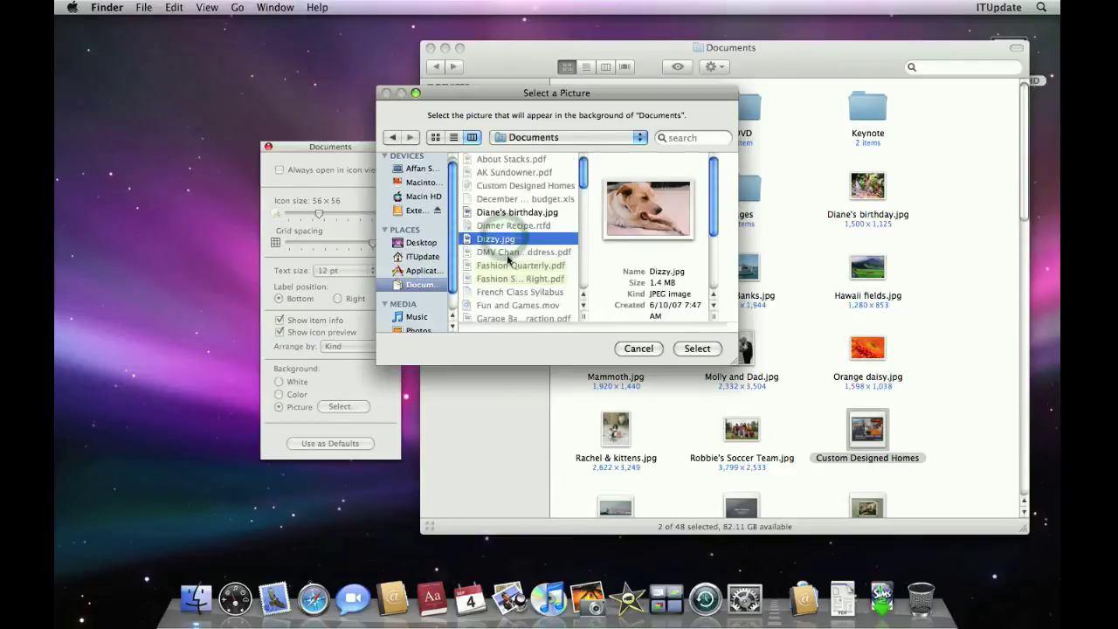
{"action": "left_click", "coordinate": [700, 349]}
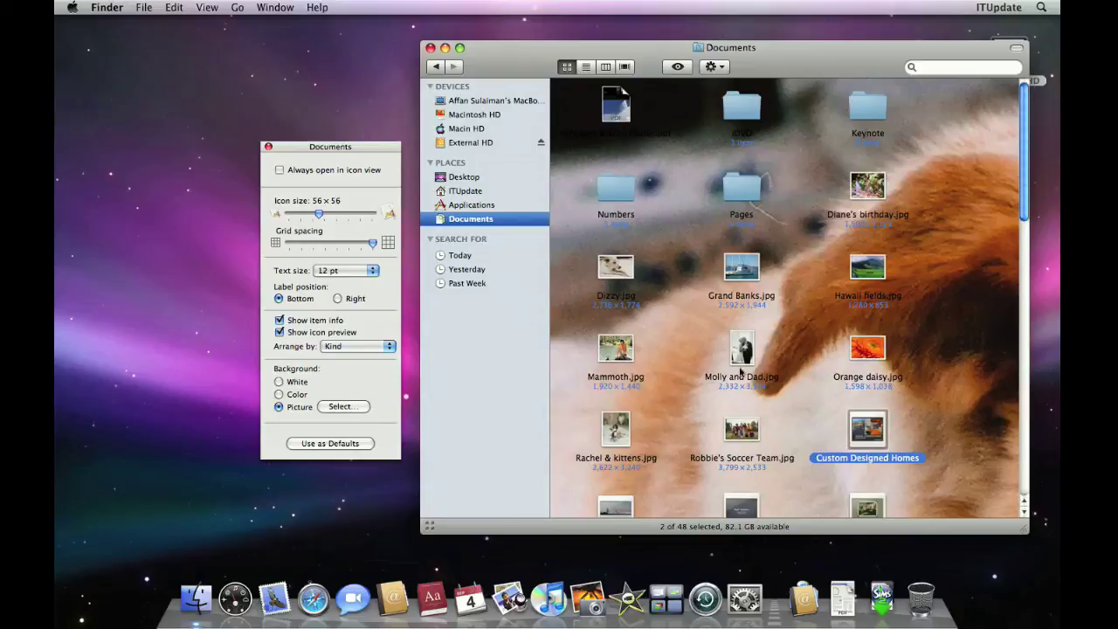
{"action": "left_click", "coordinate": [374, 420]}
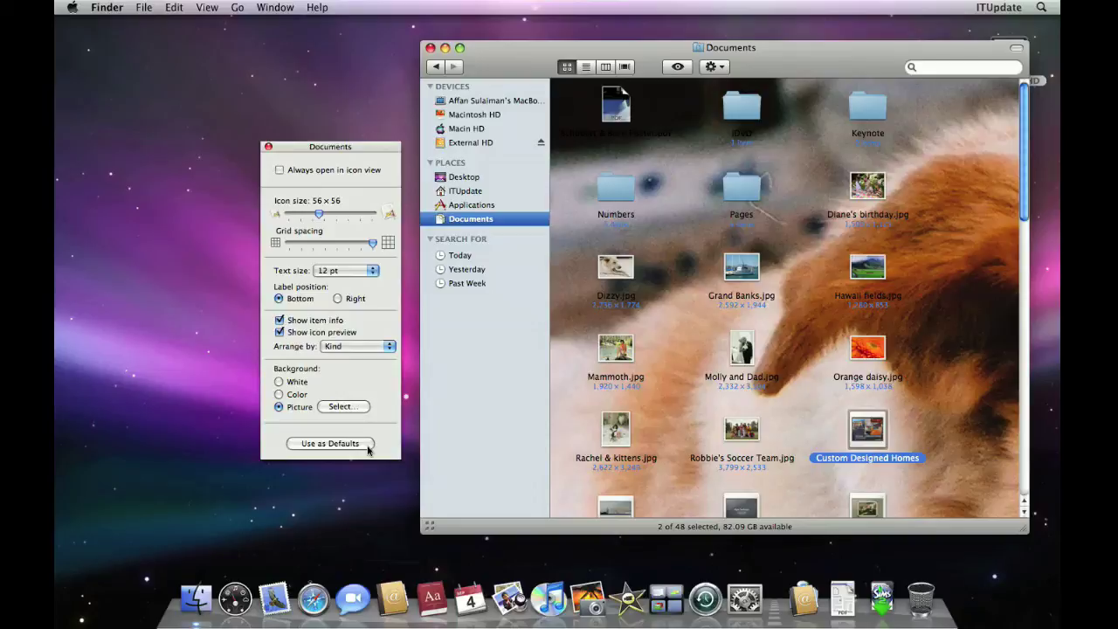
{"action": "left_click", "coordinate": [430, 48]}
{"action": "left_click", "coordinate": [268, 147]}
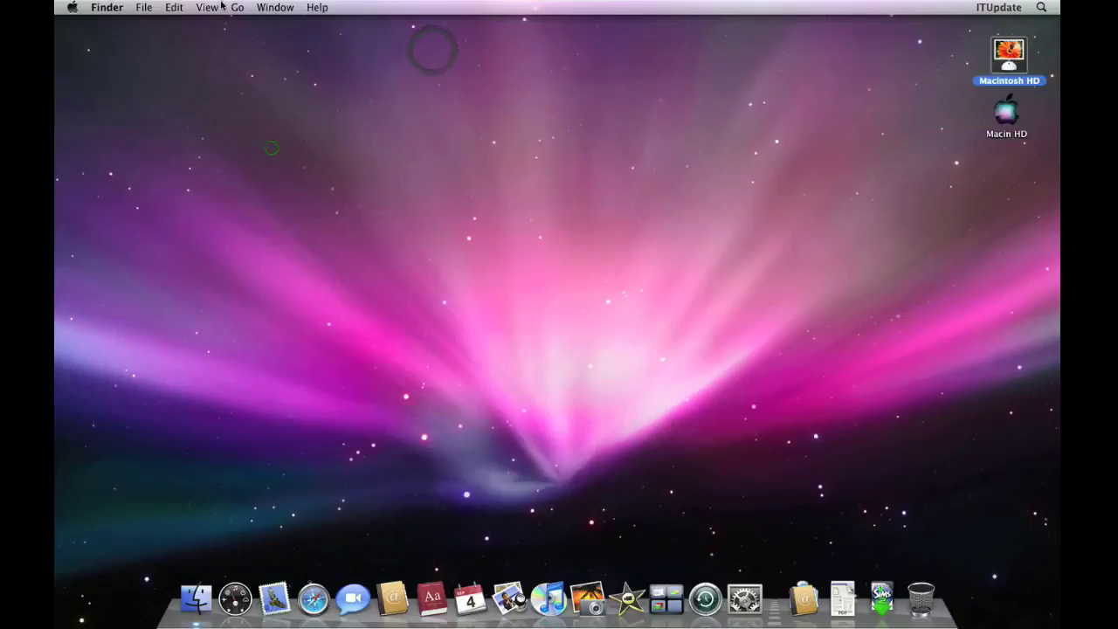
Open Macintosh HD from the desktop and show the path bar in its window.
{"action": "left_click", "coordinate": [214, 7]}
{"action": "left_click", "coordinate": [999, 54]}
{"action": "double_click", "coordinate": [999, 54]}
{"action": "left_click", "coordinate": [207, 7]}
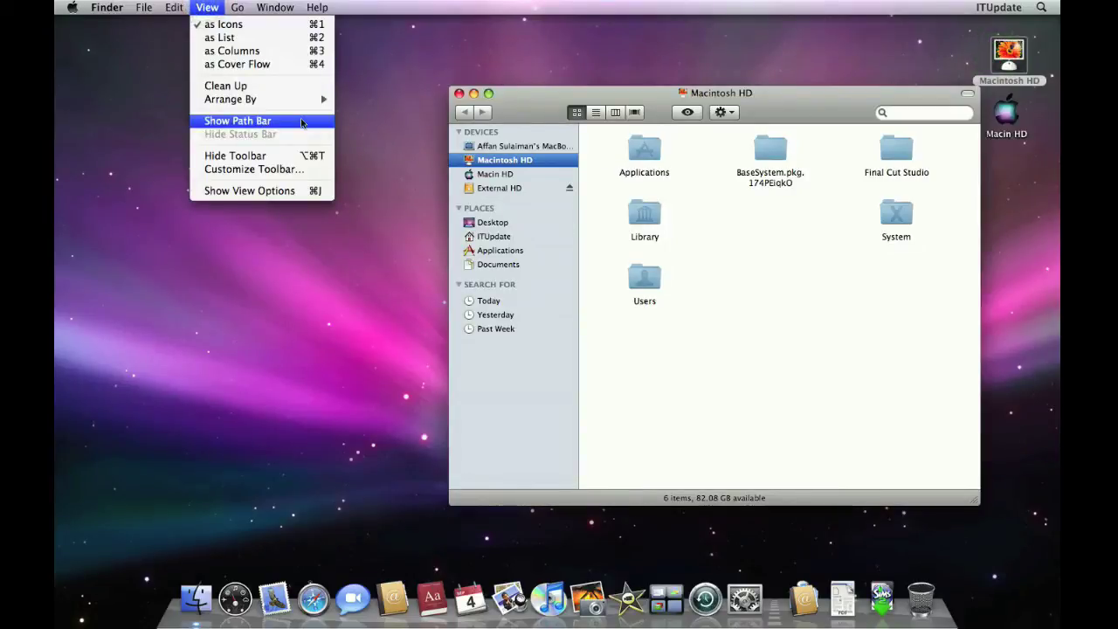
{"action": "left_click", "coordinate": [301, 122]}
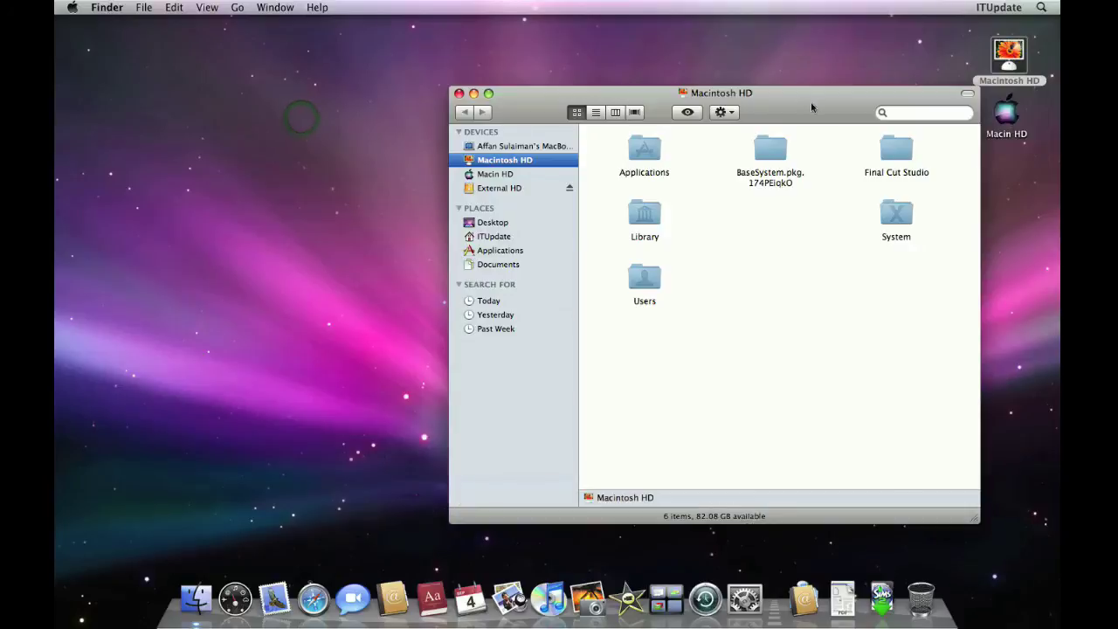
Browse from the home folder through Library and Audio to MIDI Drivers, and return to the home folder using the path bar.
{"action": "left_click_drag", "start_coordinate": [803, 102], "coordinate": [644, 115]}
{"action": "left_click", "coordinate": [398, 241]}
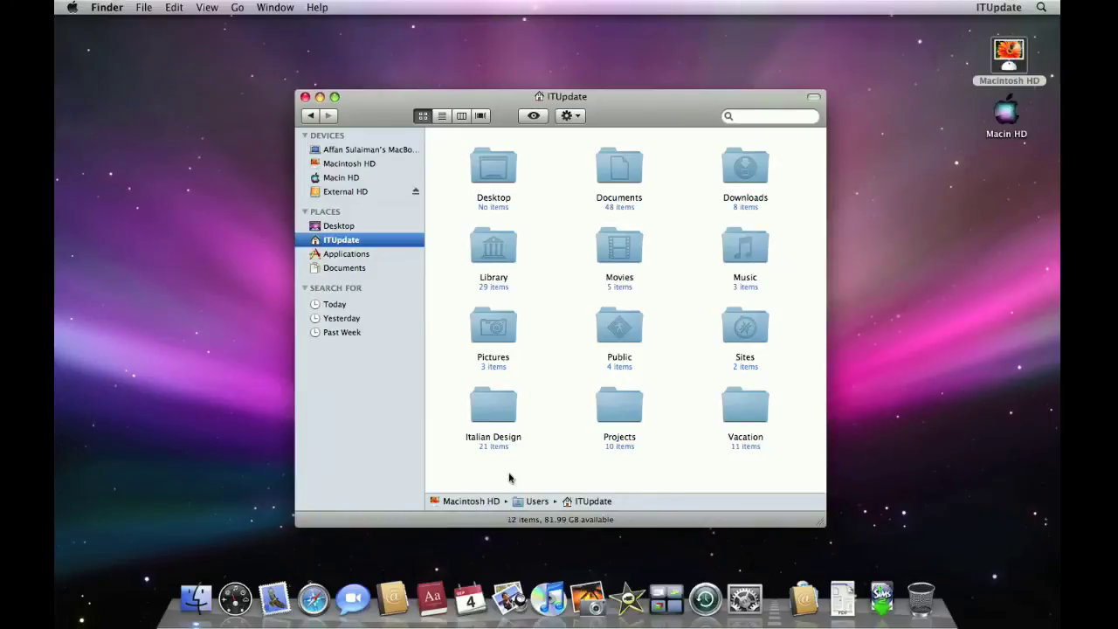
{"action": "double_click", "coordinate": [495, 248]}
{"action": "double_click", "coordinate": [491, 238]}
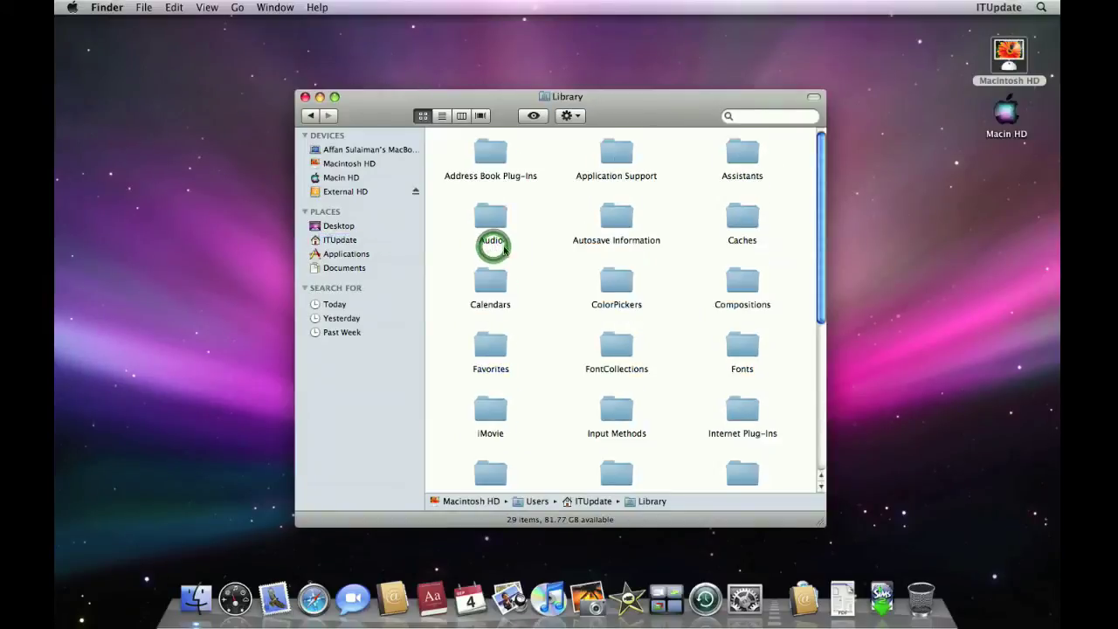
{"action": "double_click", "coordinate": [492, 153]}
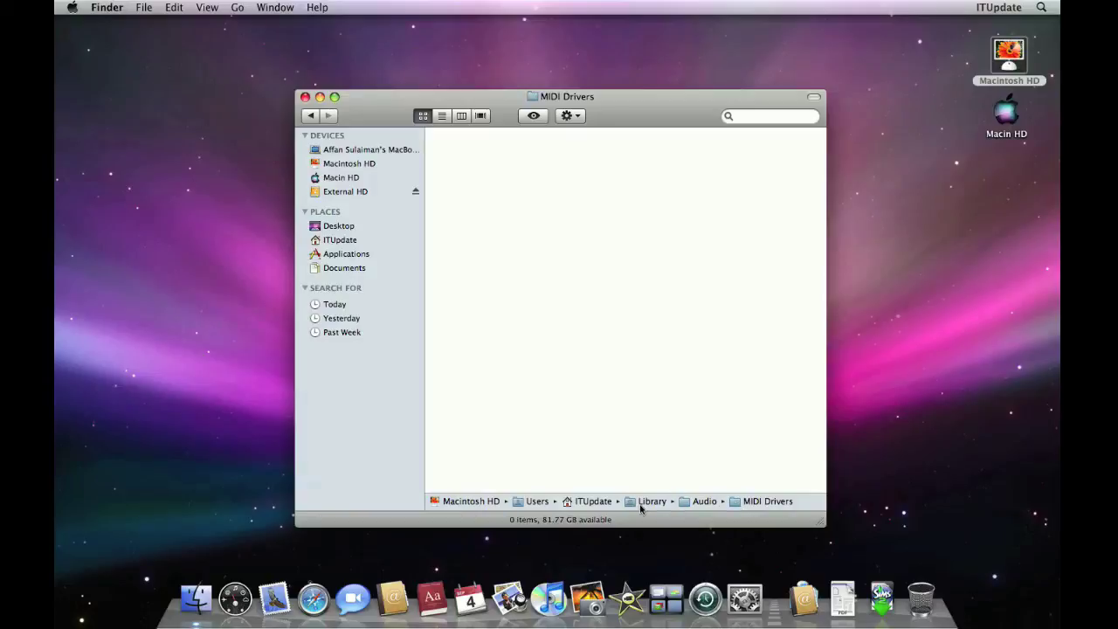
{"action": "double_click", "coordinate": [568, 504]}
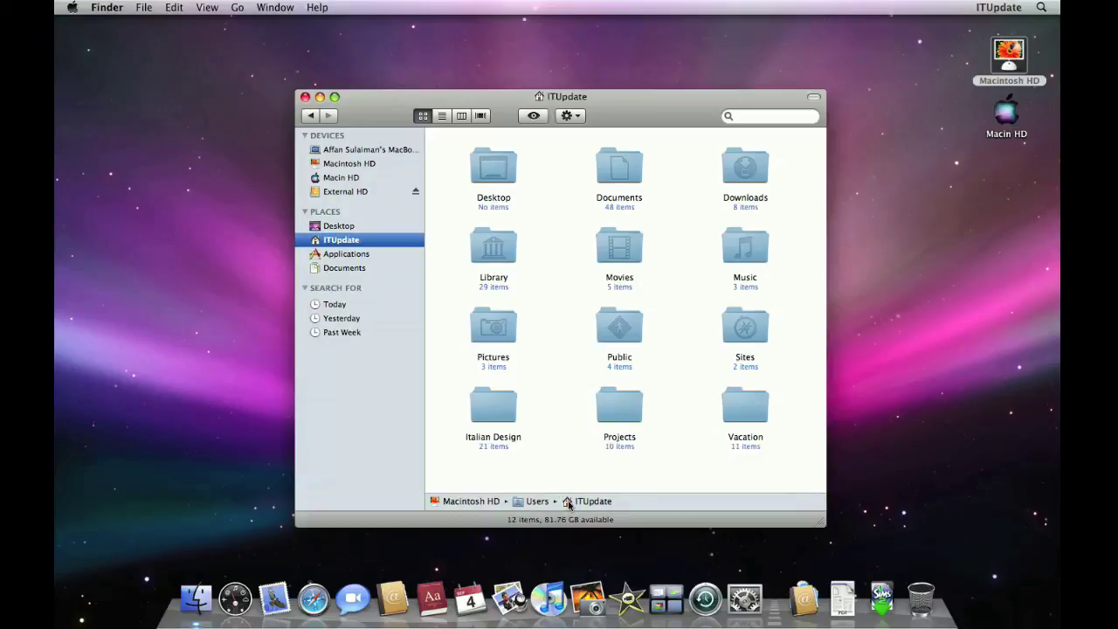
Reposition the home folder's window and add the Movies and Pictures folders to the sidebar's Places section.
{"action": "left_click_drag", "start_coordinate": [623, 92], "coordinate": [696, 76]}
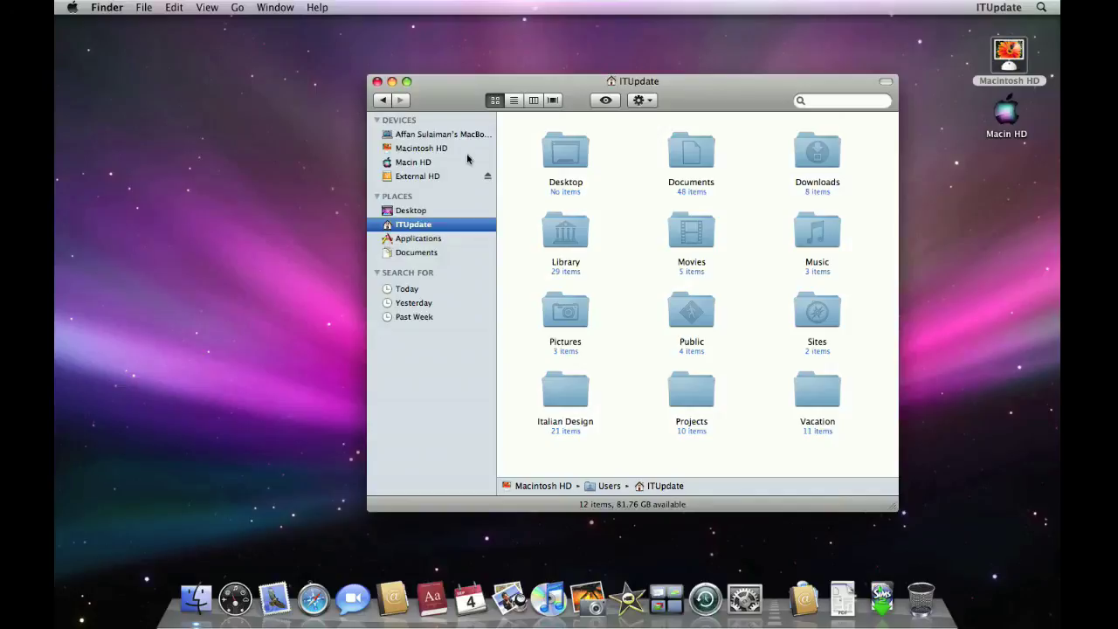
{"action": "mouse_move", "coordinate": [691, 228]}
{"action": "left_mouse_down"}
{"action": "mouse_move", "coordinate": [637, 378]}
{"action": "mouse_move", "coordinate": [699, 236]}
{"action": "left_mouse_up"}
{"action": "left_click", "coordinate": [724, 250]}
{"action": "left_click_drag", "start_coordinate": [706, 249], "coordinate": [460, 265]}
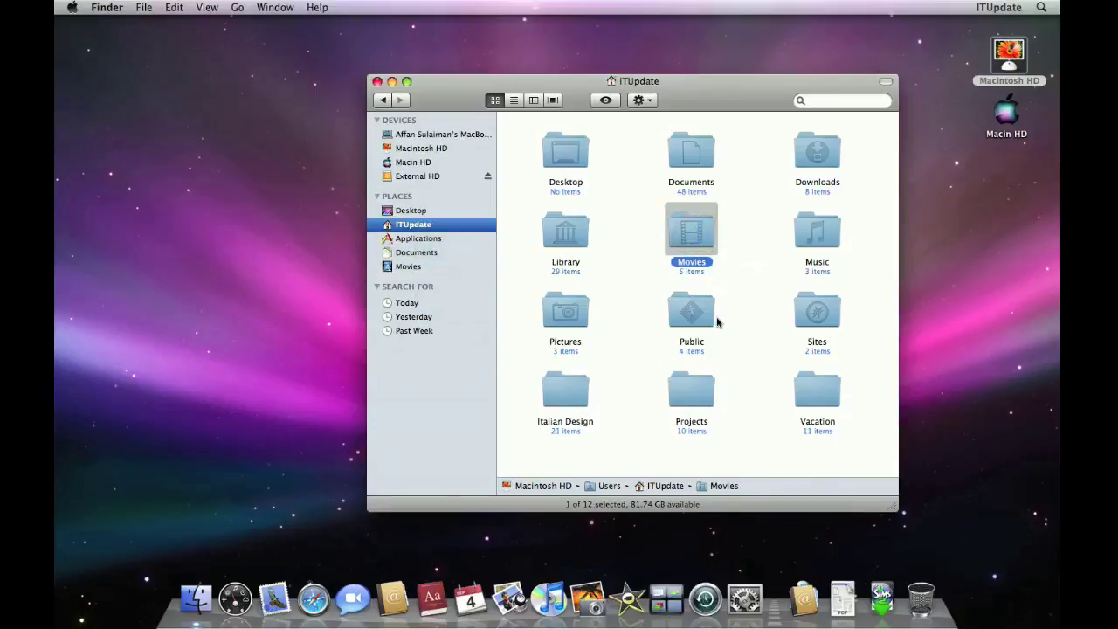
{"action": "left_click_drag", "start_coordinate": [588, 324], "coordinate": [424, 279]}
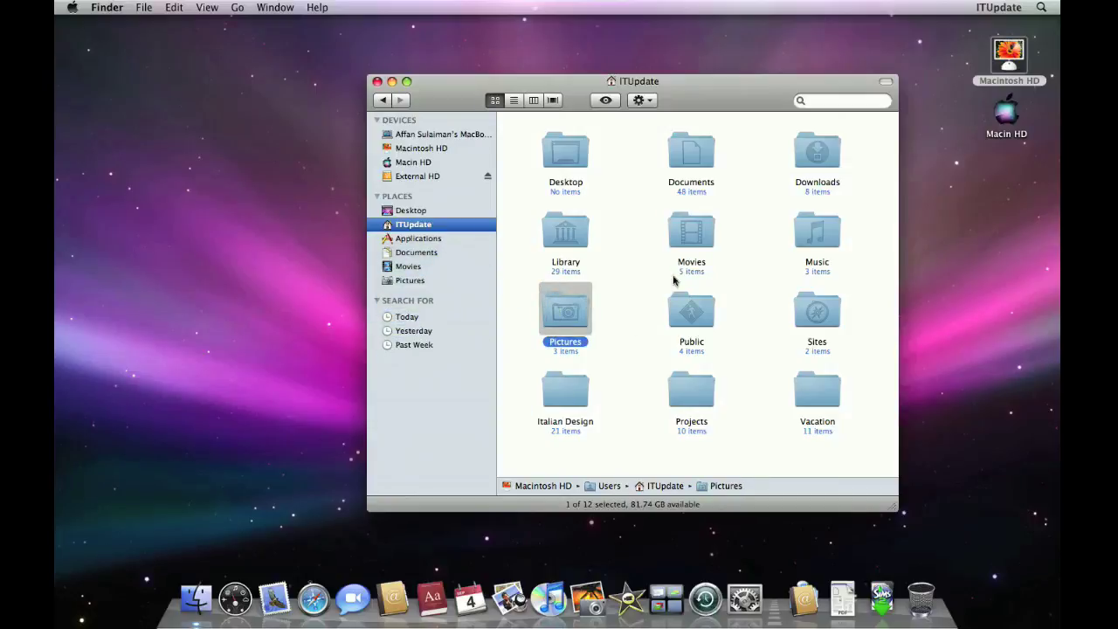
{"action": "left_click", "coordinate": [621, 233]}
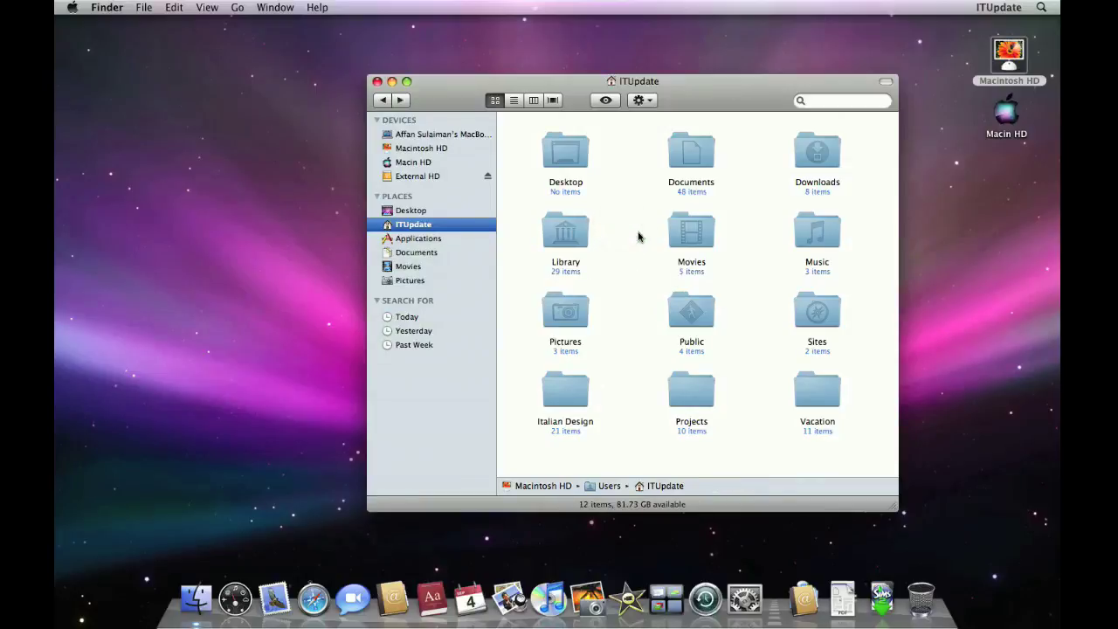
Look into the Logs folder inside the home Library, go back, and add Logs below Pictures in the sidebar's Places.
{"action": "double_click", "coordinate": [581, 236]}
{"action": "scroll", "coordinate": [666, 314], "scroll_direction": "down", "scroll_amount": 2}
{"action": "double_click", "coordinate": [563, 437]}
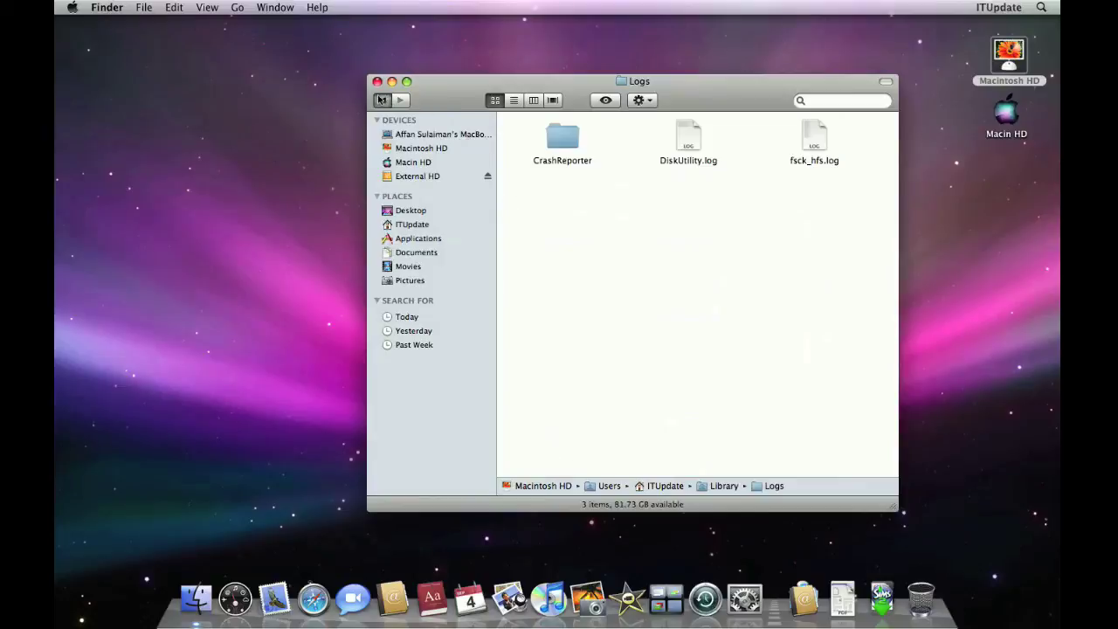
{"action": "left_click", "coordinate": [383, 99]}
{"action": "scroll", "coordinate": [633, 410], "scroll_direction": "down", "scroll_amount": 3}
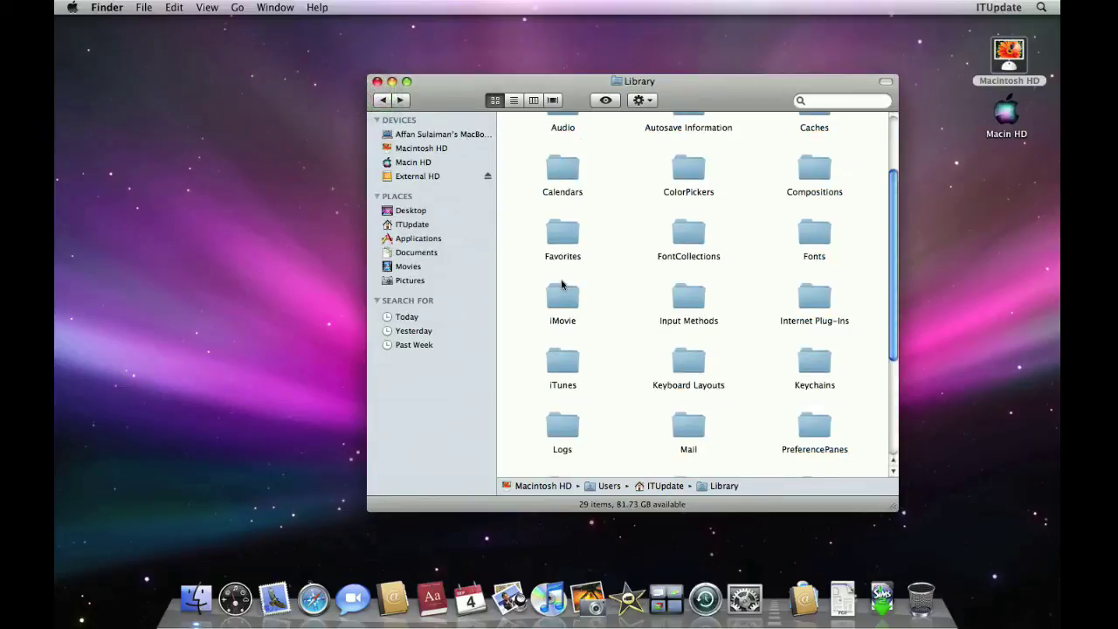
{"action": "left_click_drag", "start_coordinate": [572, 437], "coordinate": [445, 297]}
{"action": "left_click", "coordinate": [536, 266]}
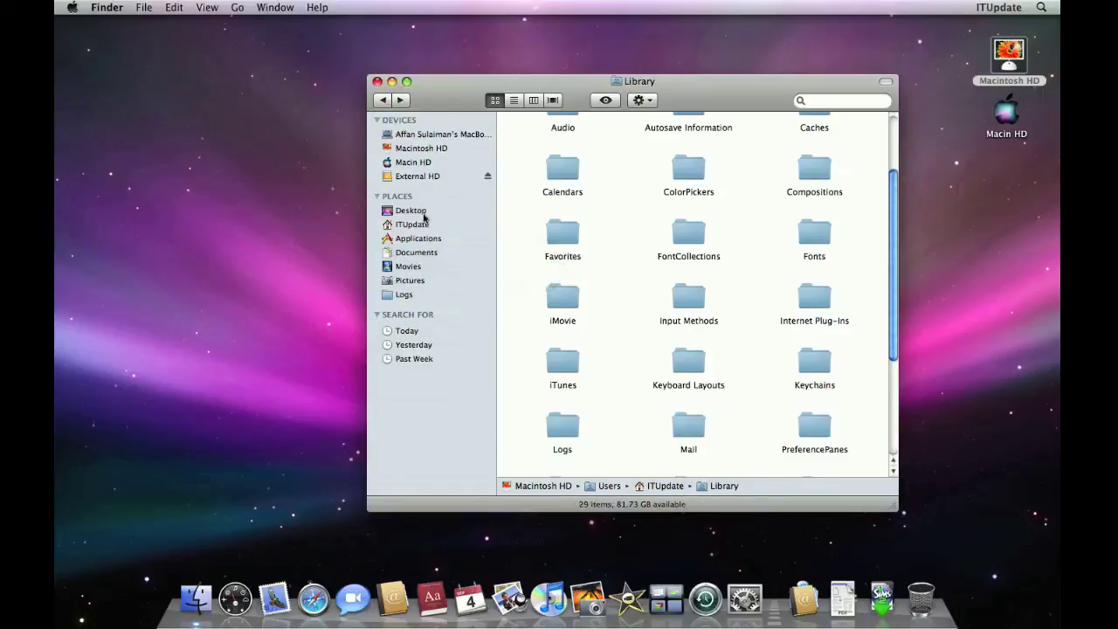
Open the Movies, Pictures and Logs folders one after another from their sidebar shortcuts.
{"action": "left_click", "coordinate": [415, 267]}
{"action": "left_click", "coordinate": [416, 280]}
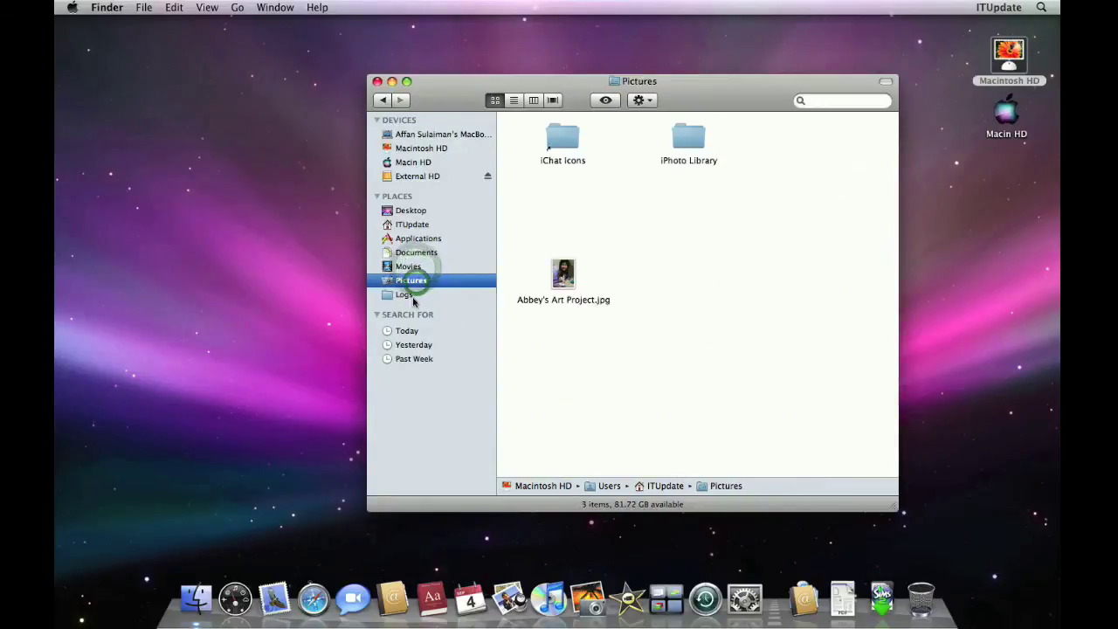
{"action": "left_click", "coordinate": [414, 295]}
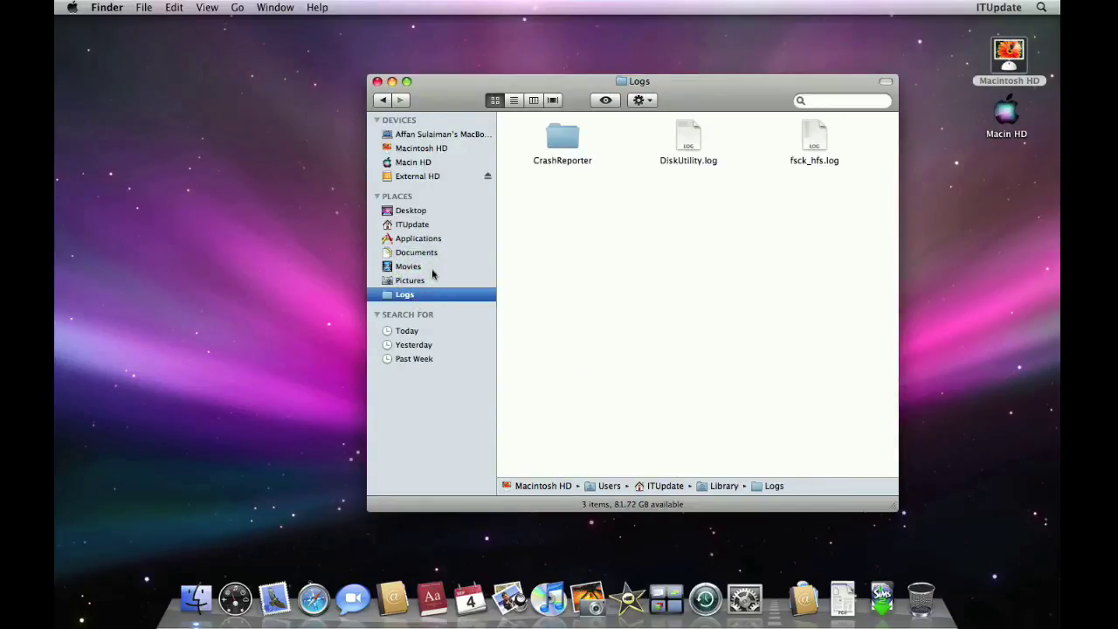